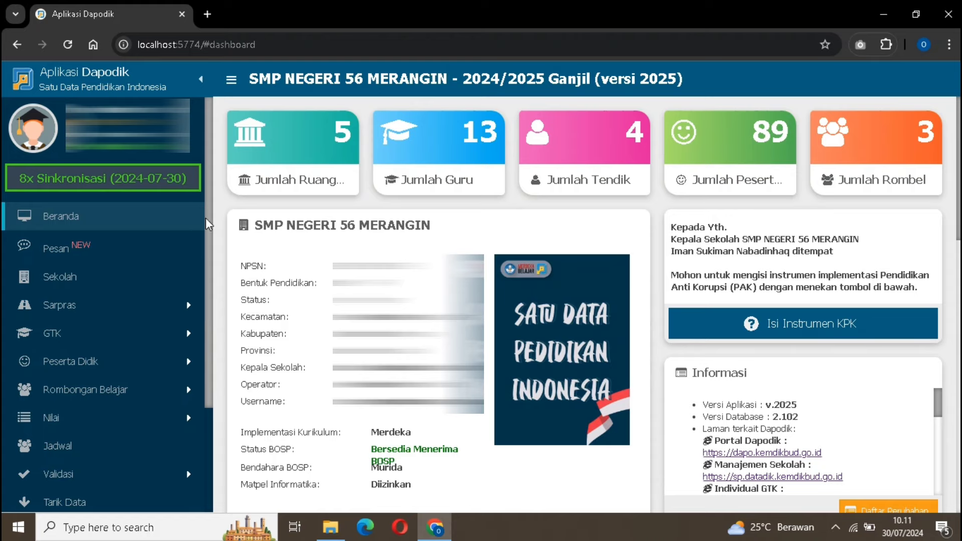
Use Tukar Akses Pengguna with the school registration code to switch to the teacher's GTK account.
drag(206, 221, 224, 364)
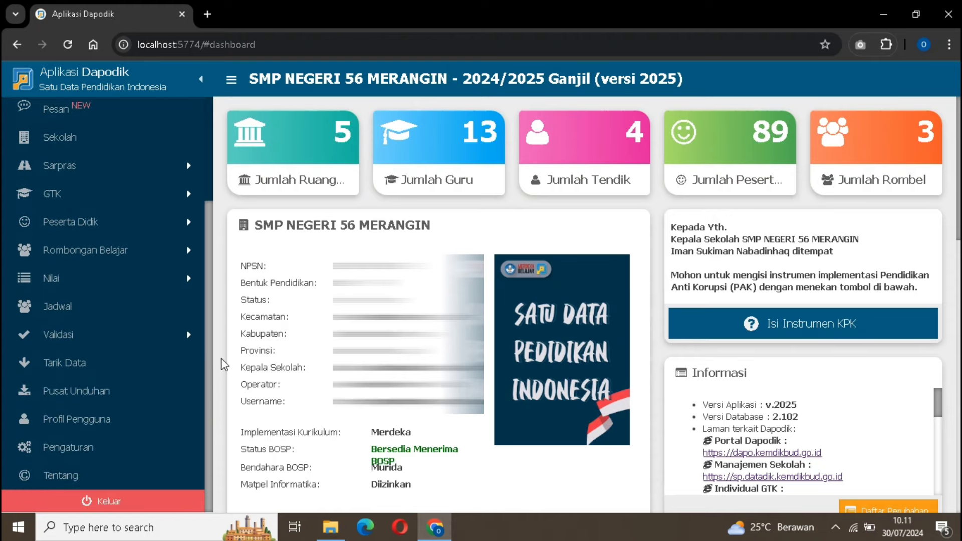
click(127, 458)
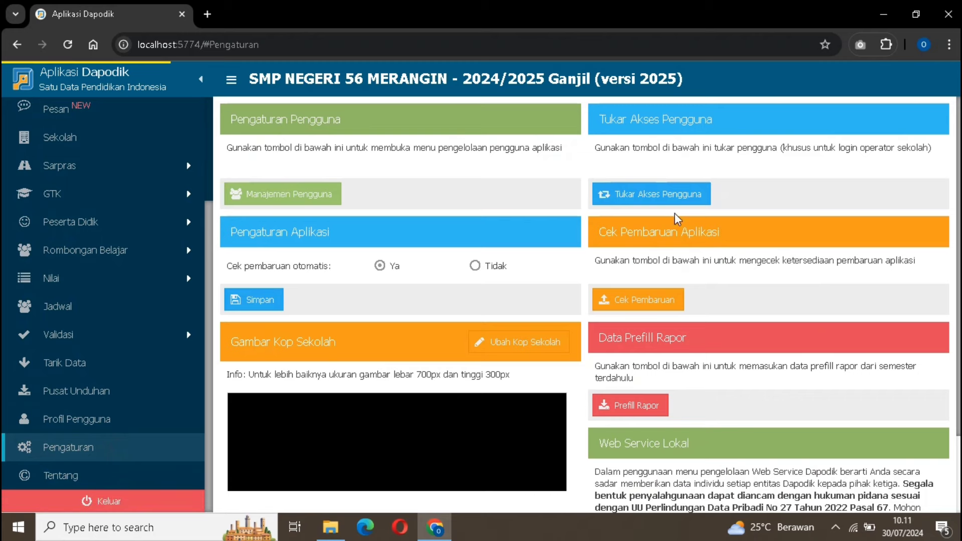
click(689, 195)
key(ctrl+v)
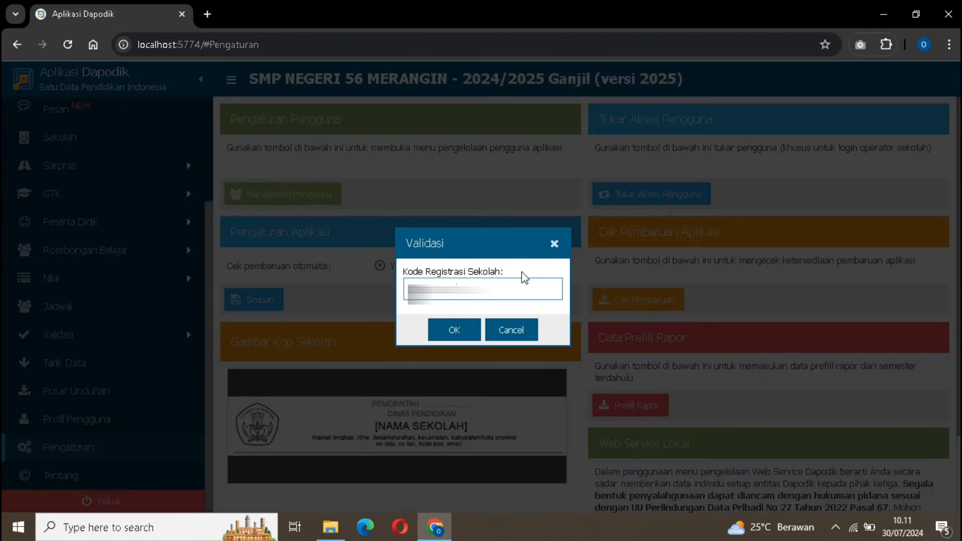
click(462, 328)
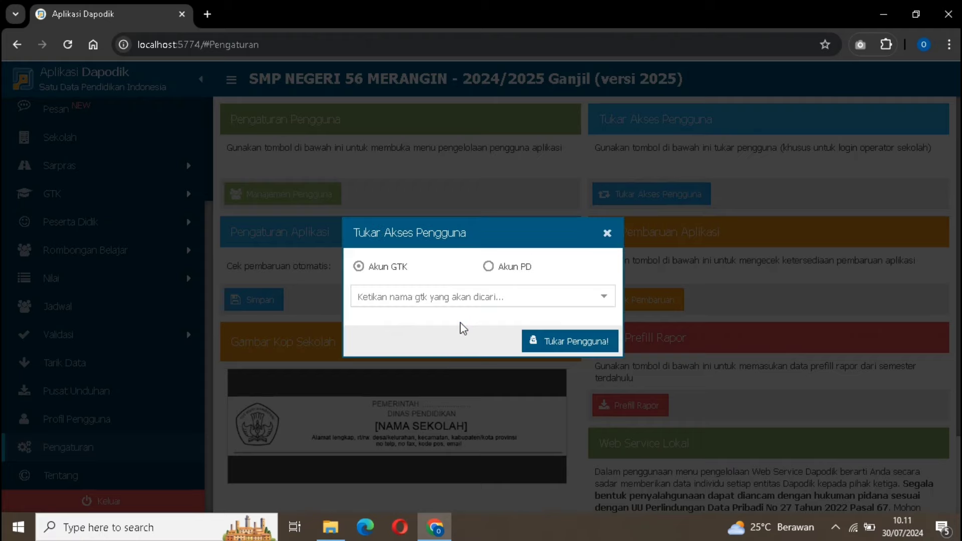
click(552, 343)
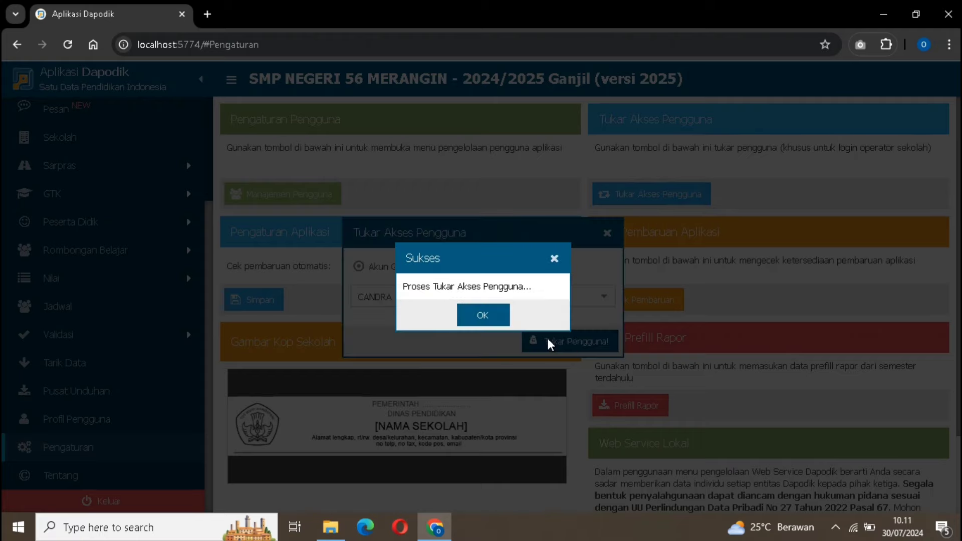
click(491, 317)
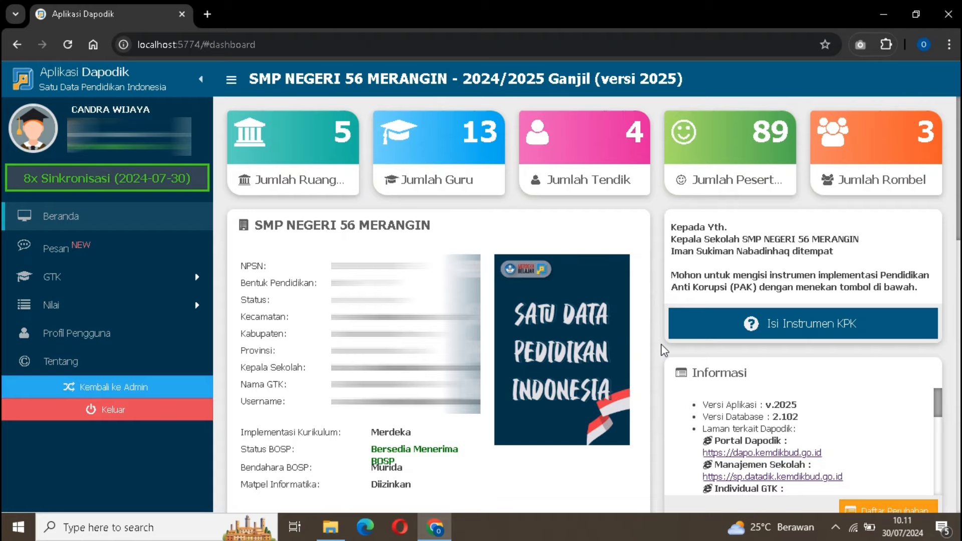
Select the teacher in the GTK > Guru list and open it with Ubah.
click(182, 275)
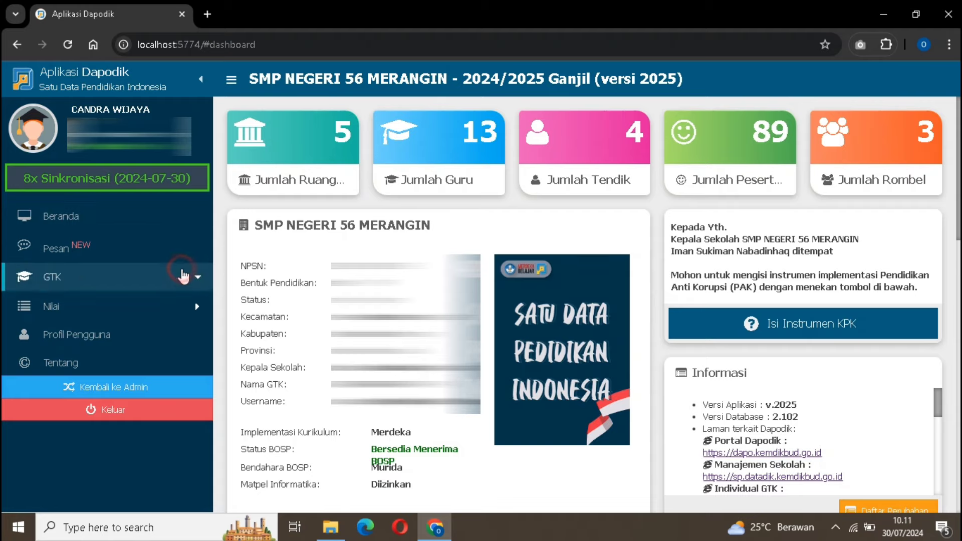
click(162, 300)
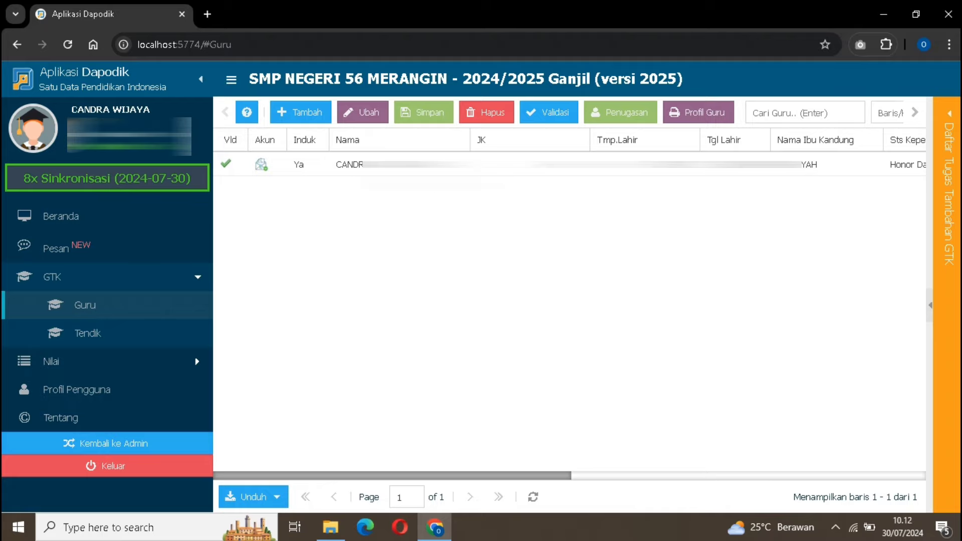
click(434, 167)
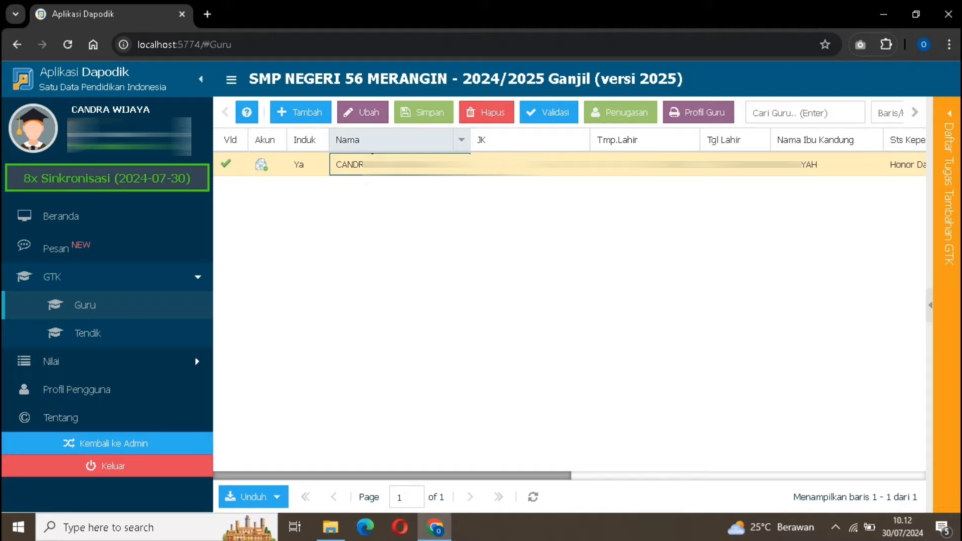
click(357, 121)
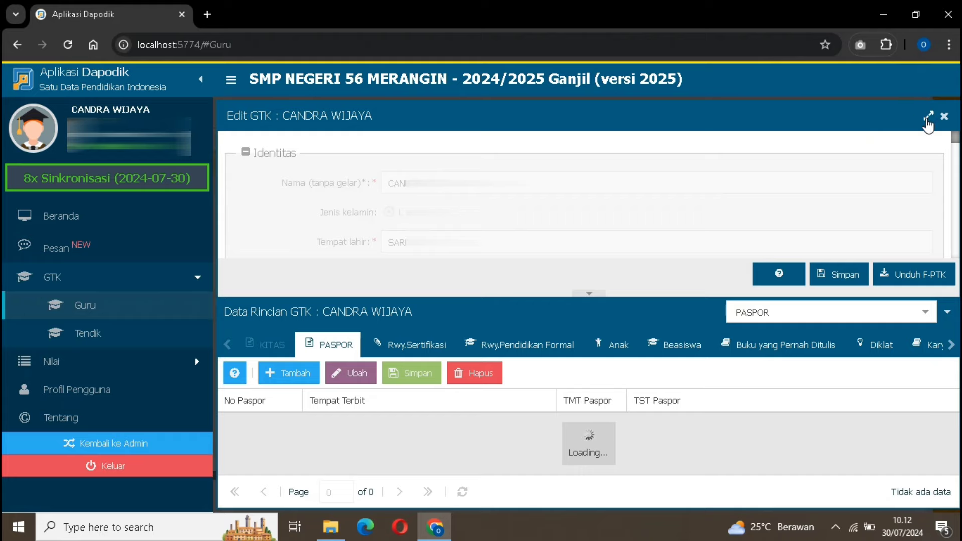
Maximize the Edit GTK window and show the empty Rwy.Pendidikan Formal tab.
click(929, 116)
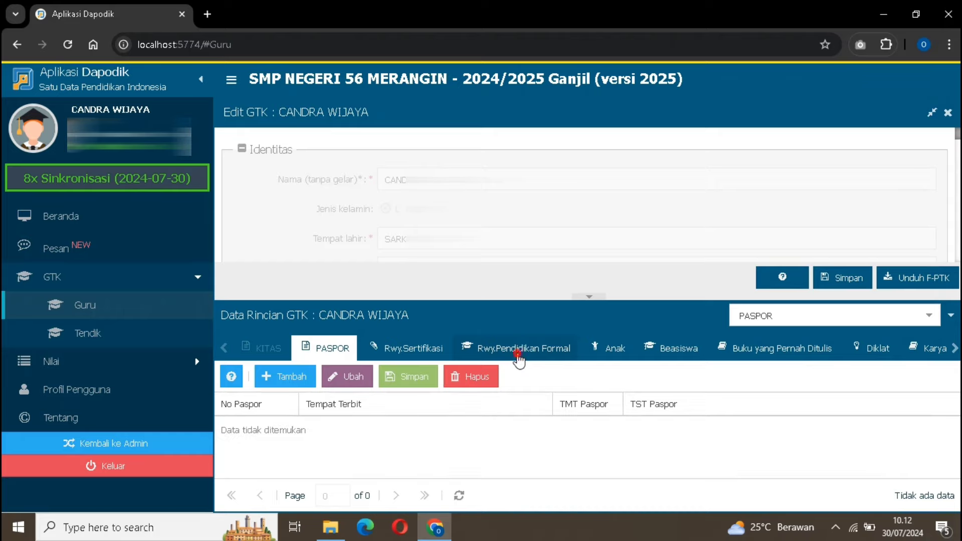
click(518, 355)
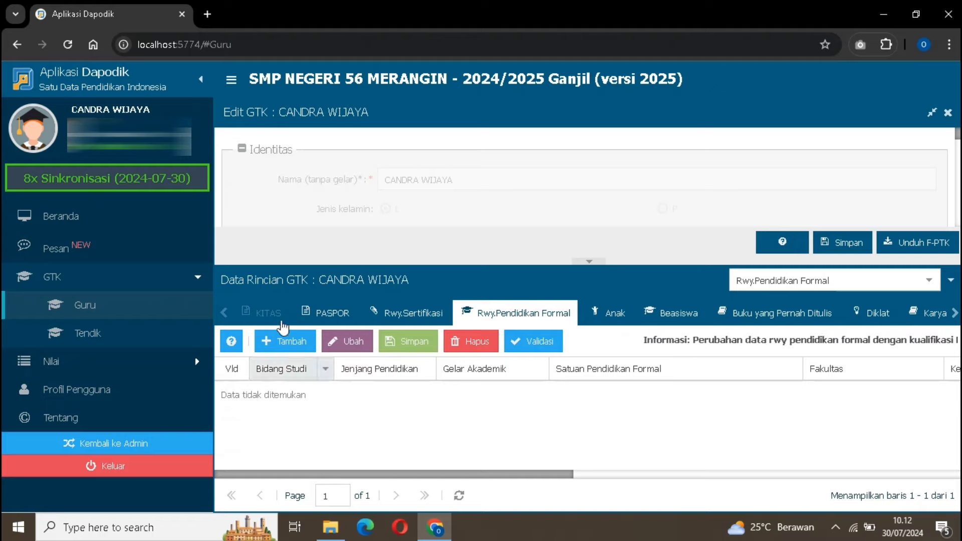
Add an education row with Bidang Studi Umum and Jenjang SD / sederajat.
click(280, 351)
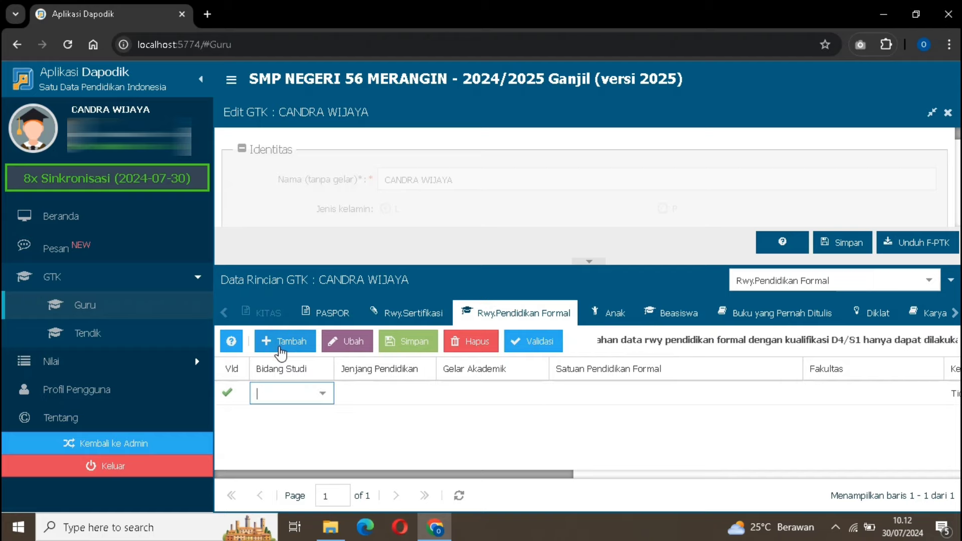
click(322, 394)
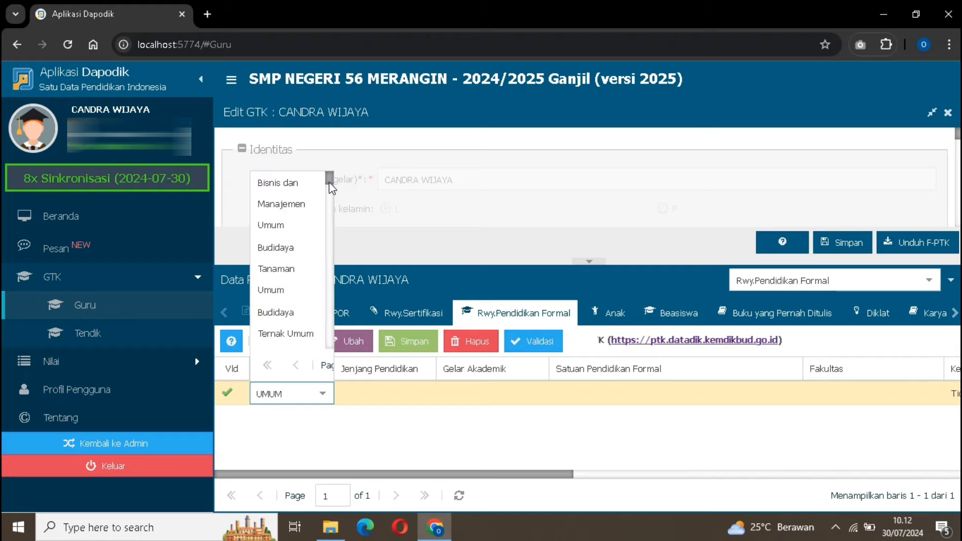
drag(329, 184, 343, 350)
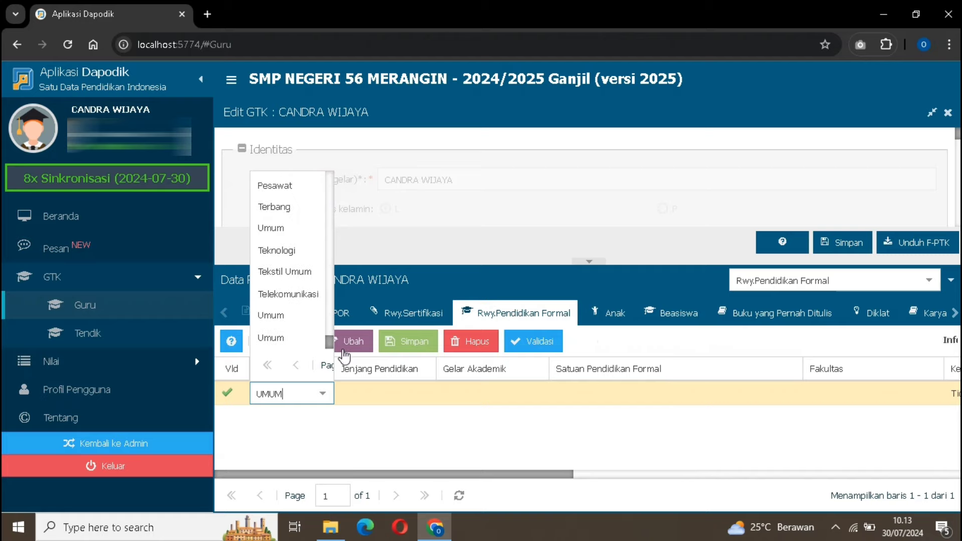
click(300, 339)
click(374, 396)
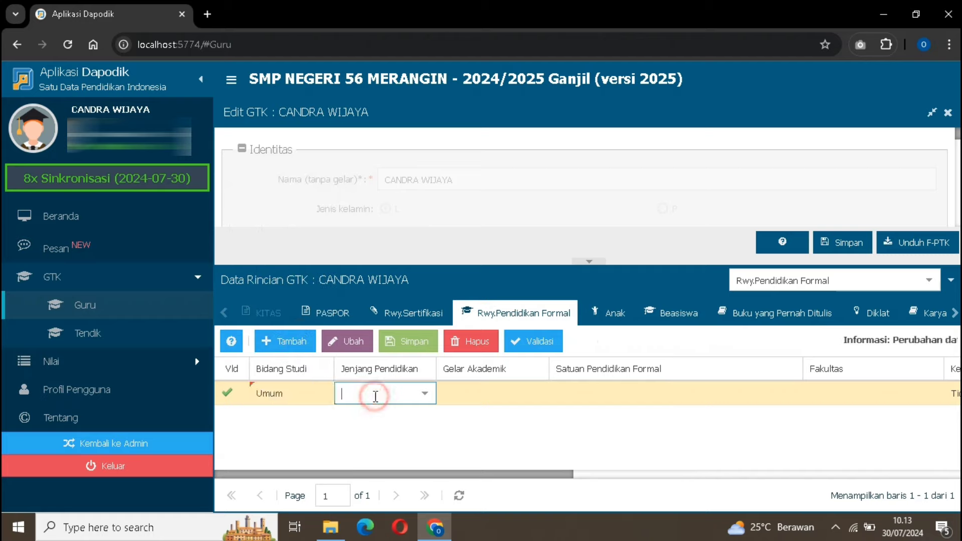
click(426, 398)
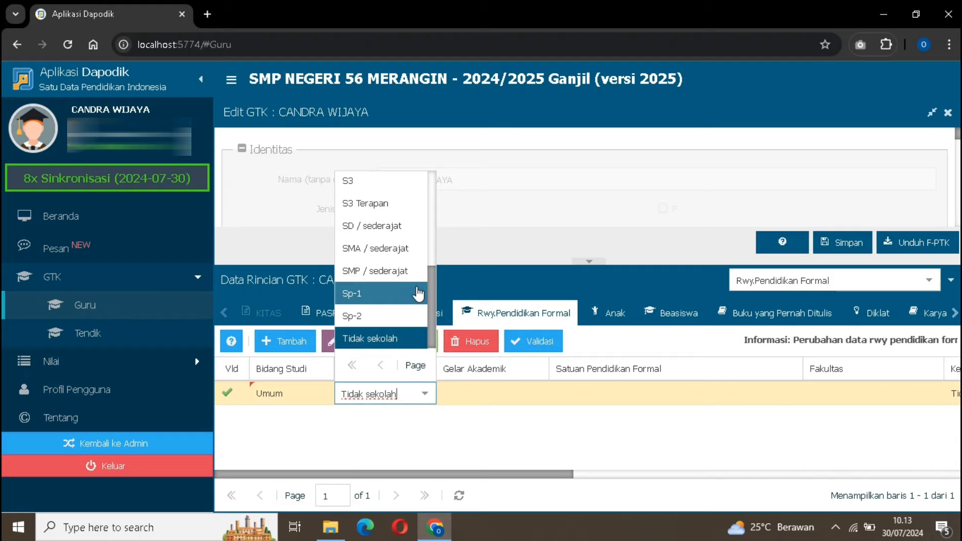
click(398, 228)
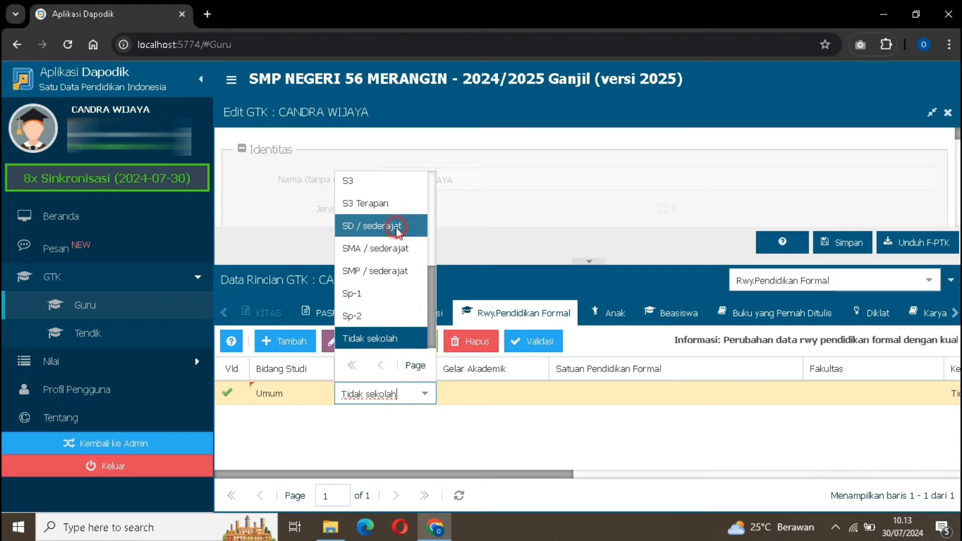
Enter the school name SDN 194/VI TAMBANG EMAS 1 for the SD row.
click(480, 391)
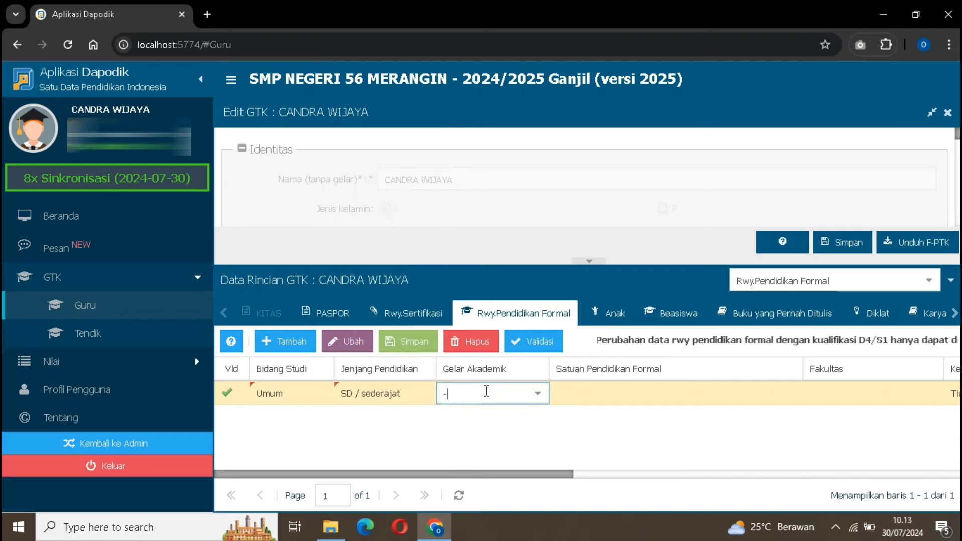
click(600, 398)
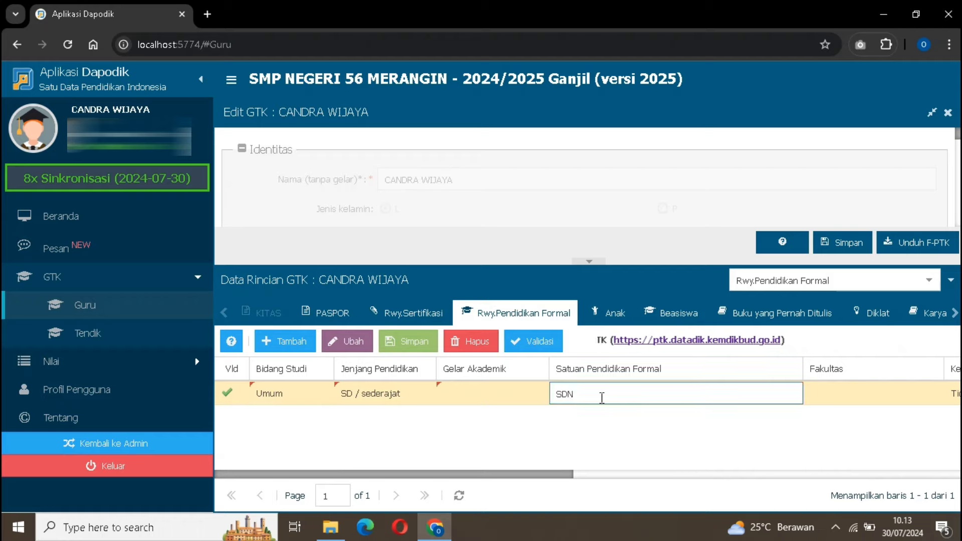
text(19)
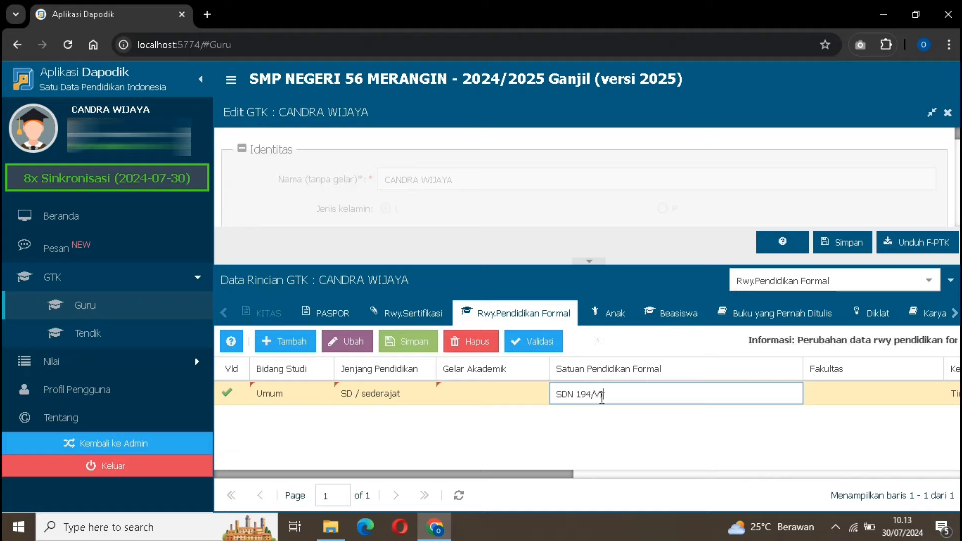
text(4/VI)
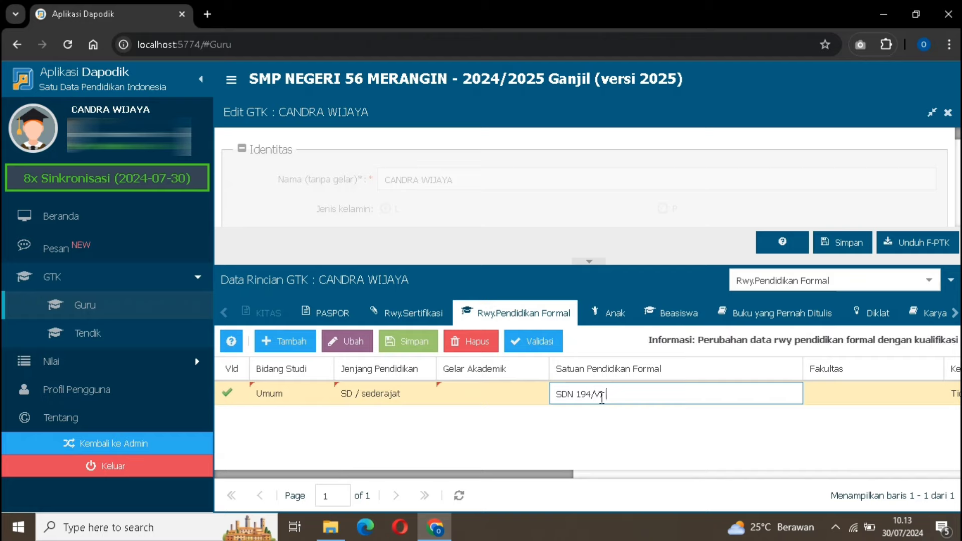
text( TAMBANG EMAS)
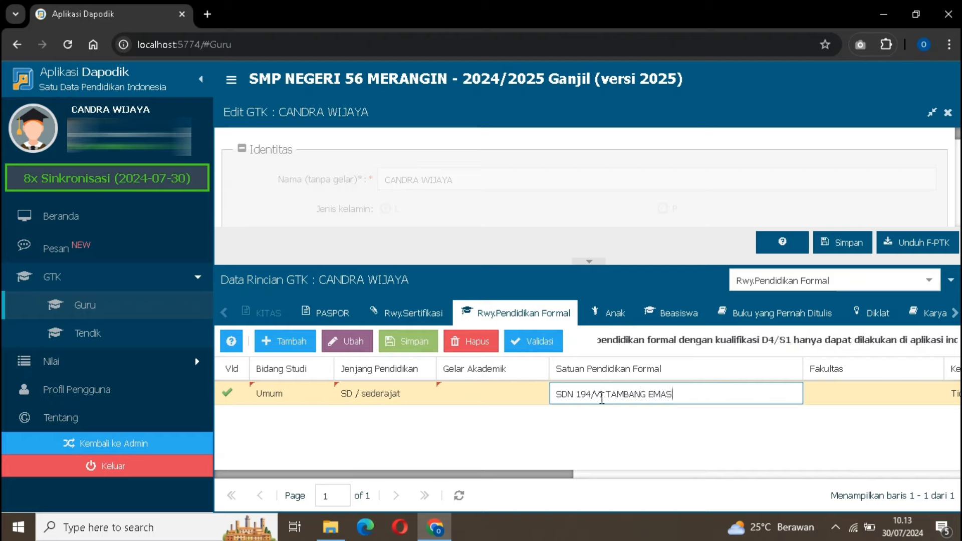
text( 1)
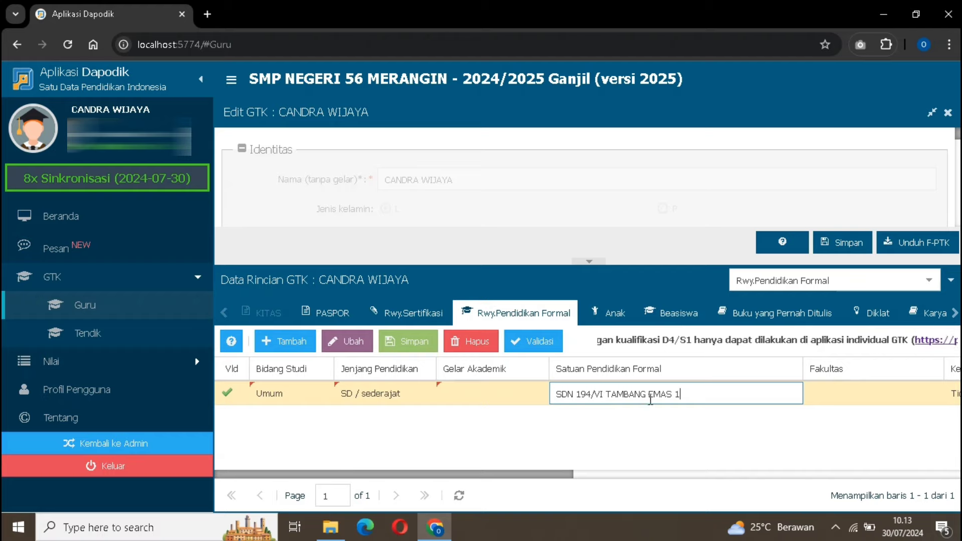
Set the SD row's faculty to '-' and its graduation year to 2011.
click(827, 401)
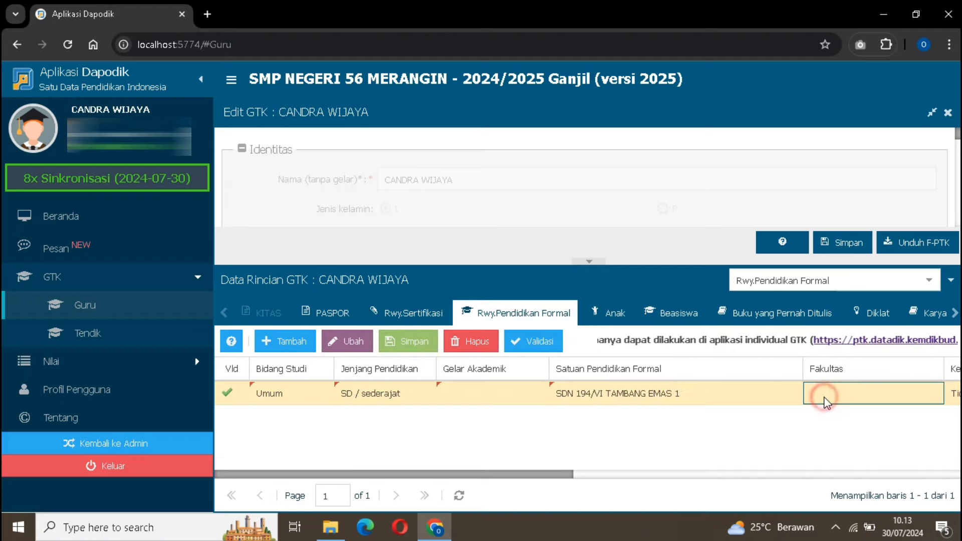
text(-)
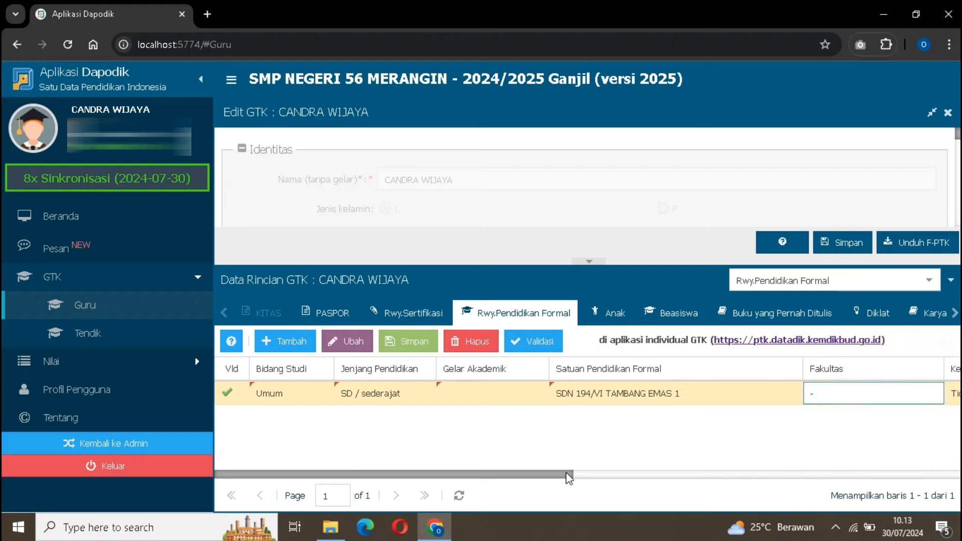
drag(565, 474, 911, 466)
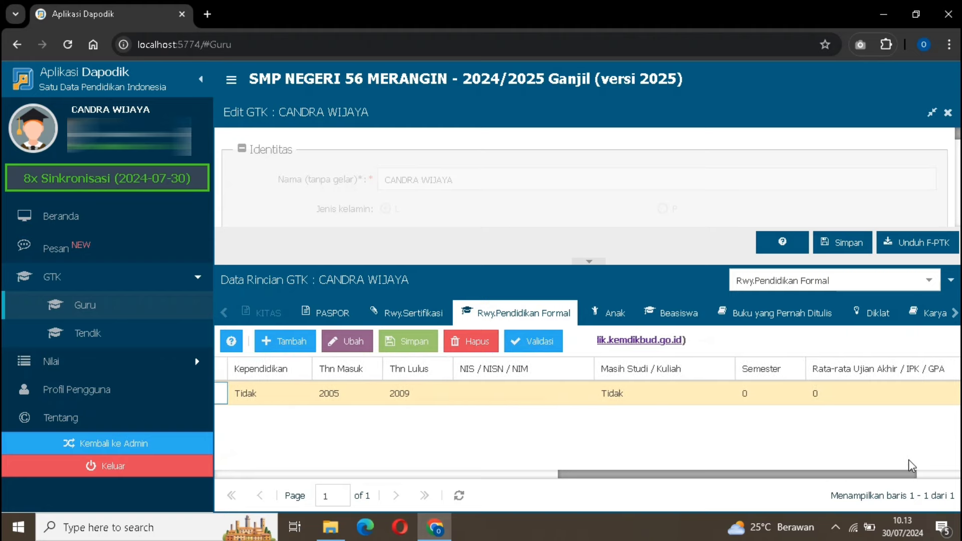
click(408, 396)
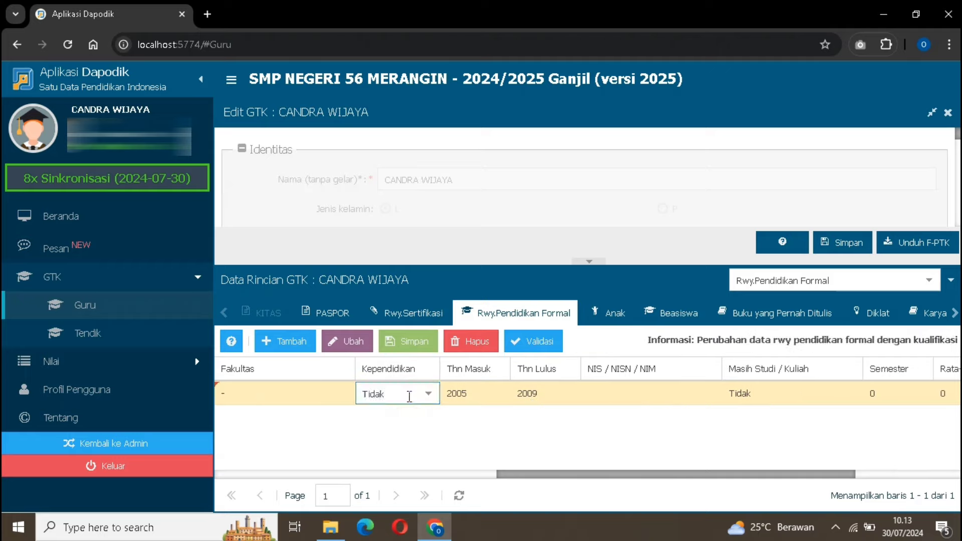
click(523, 391)
key(BackSpace)
key(BackSpace)
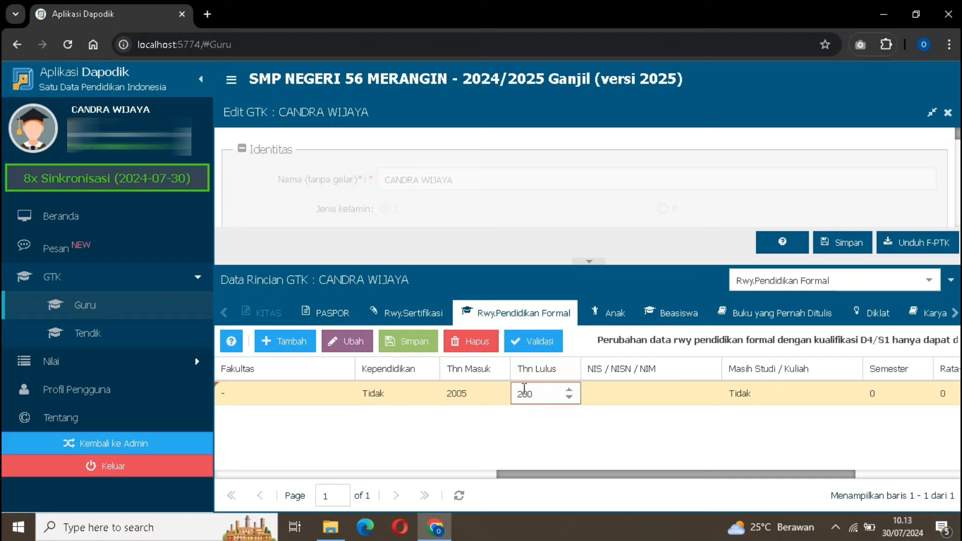
text(11)
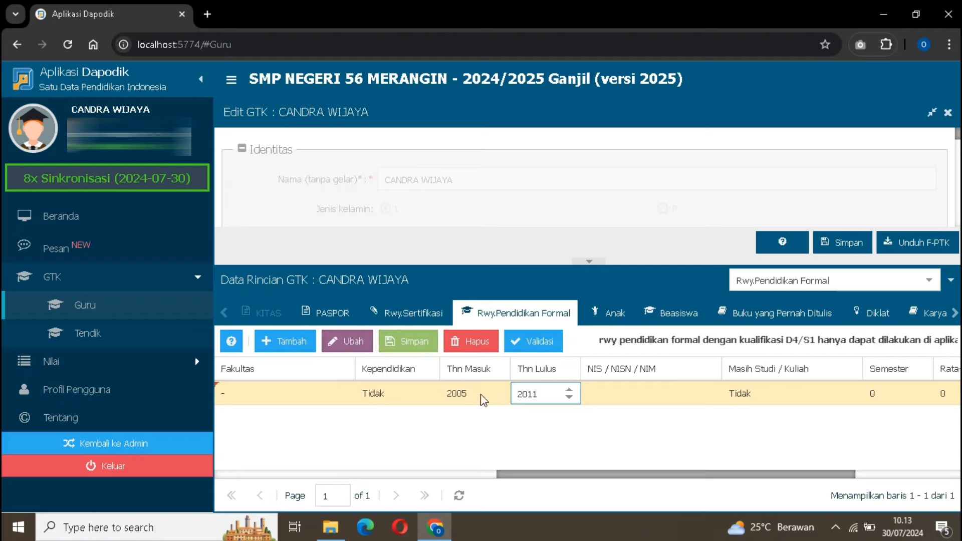
Set Kependidikan to Ya, enter the student number, and save the SD record.
click(408, 394)
click(427, 399)
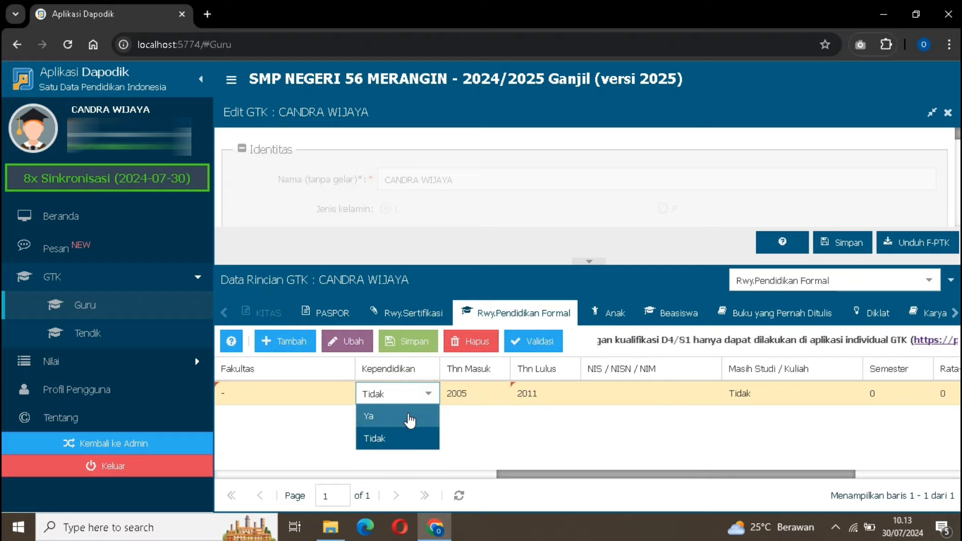
click(408, 414)
click(611, 398)
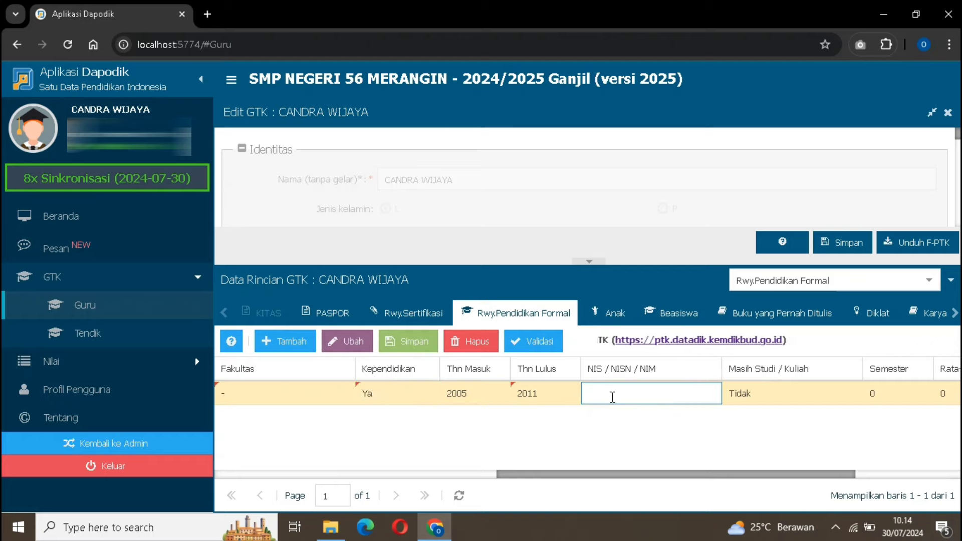
text(2721)
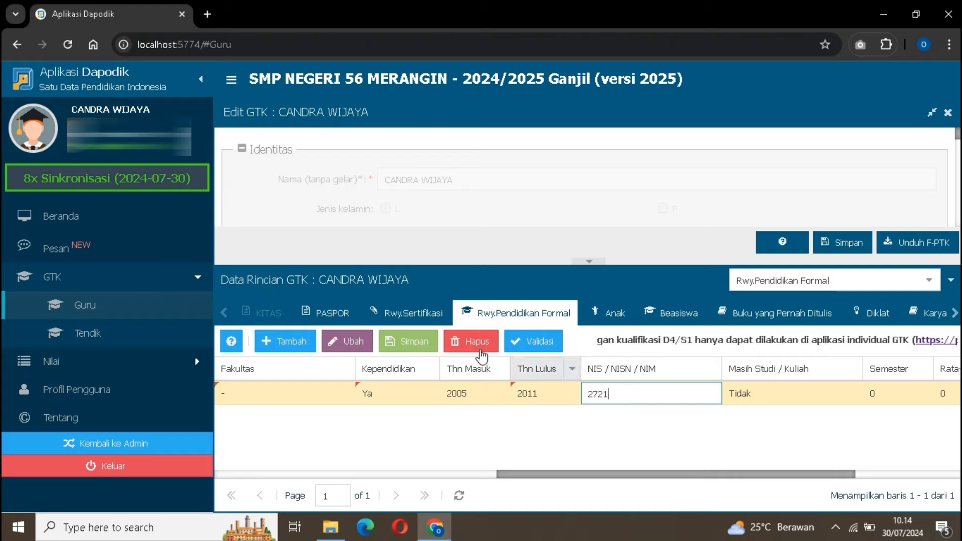
click(411, 340)
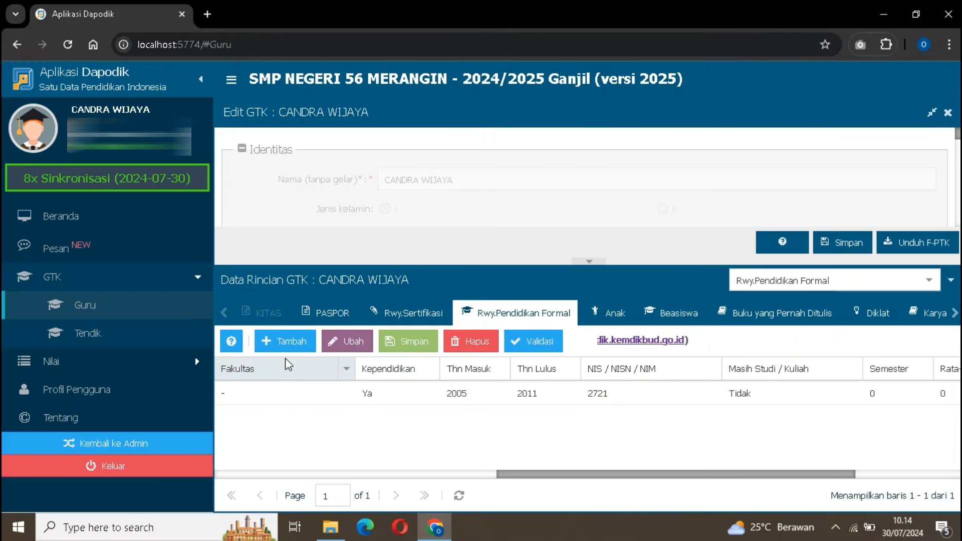
Add a new education row with Bidang Studi Umum and Jenjang SMP / sederajat.
click(285, 340)
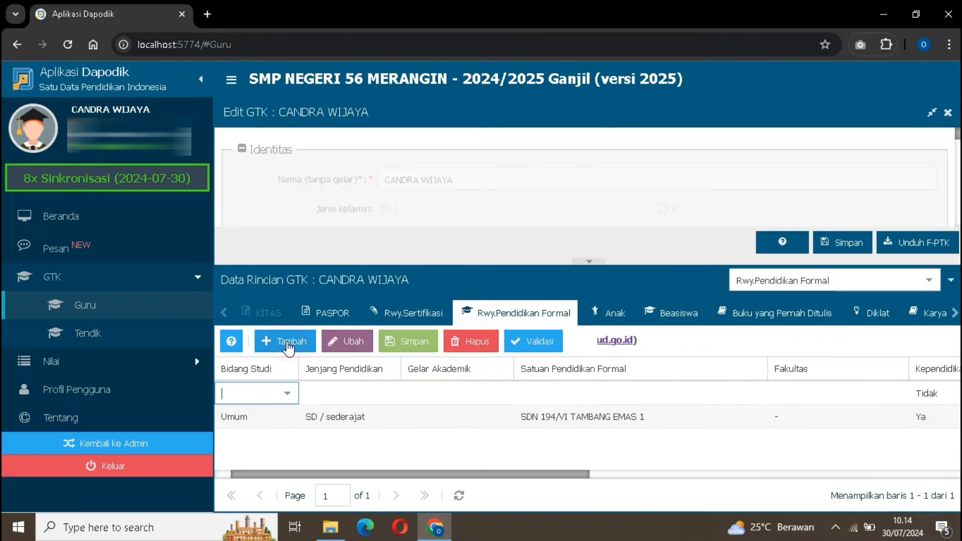
click(285, 389)
text(UMUM)
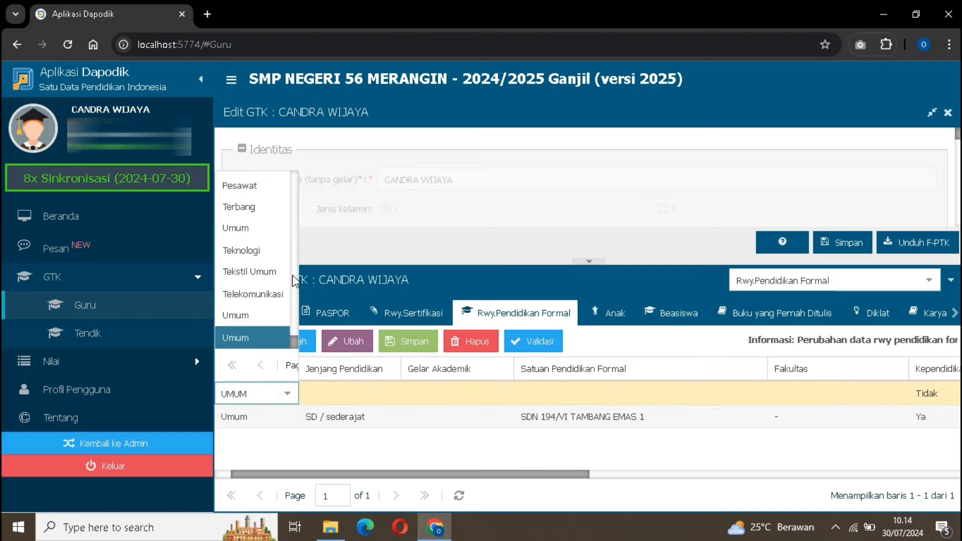
key(Return)
click(345, 389)
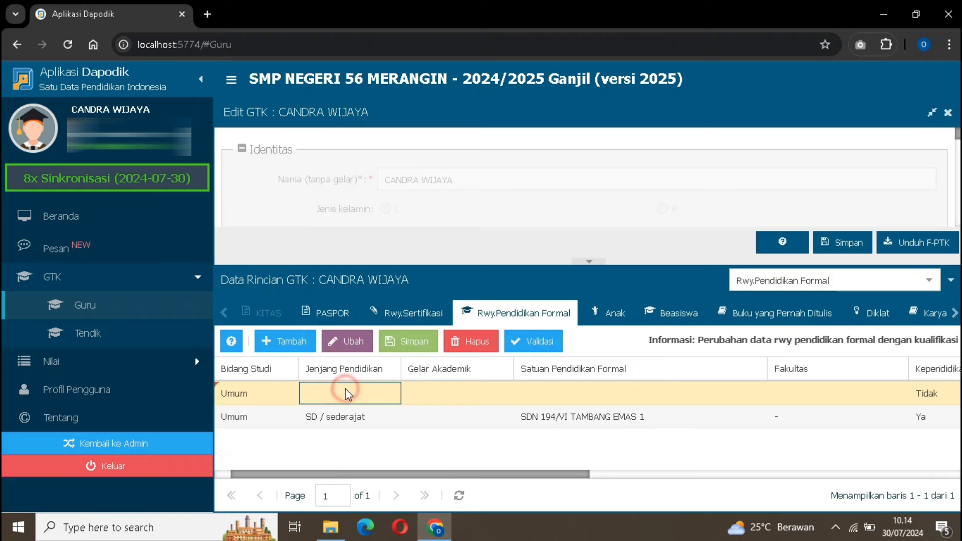
click(391, 395)
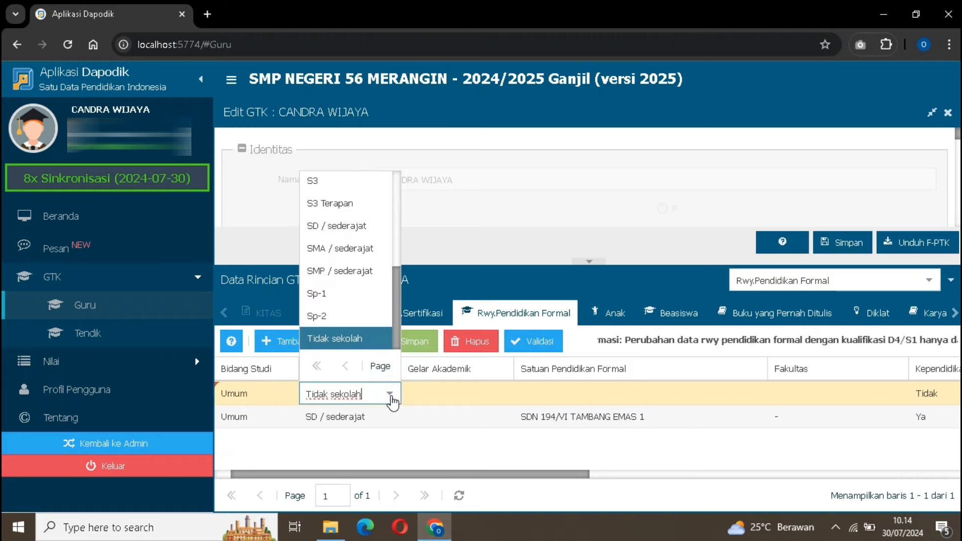
click(366, 273)
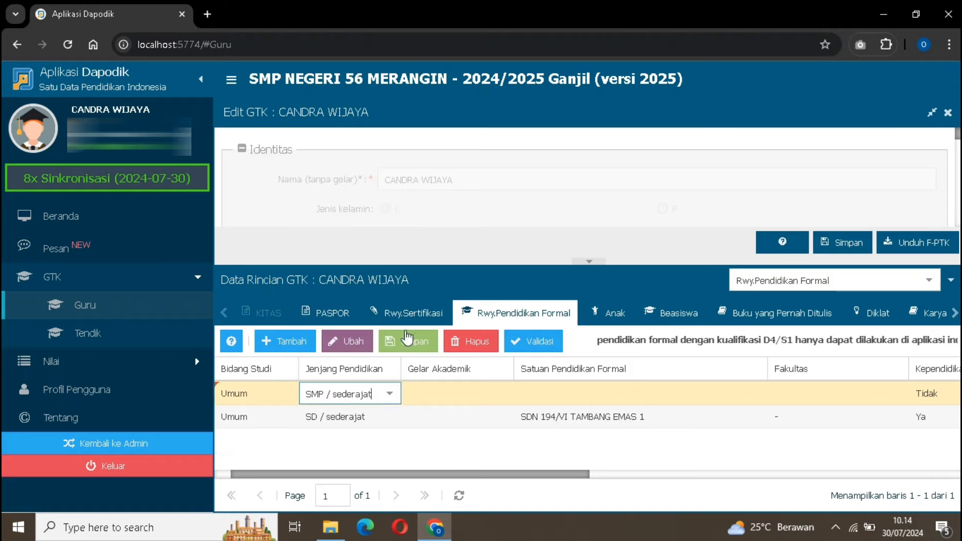
click(446, 393)
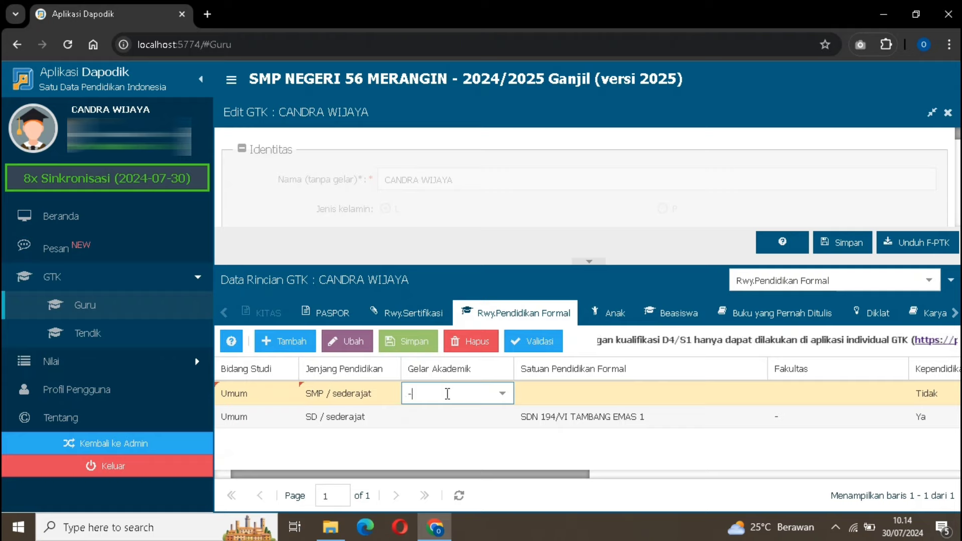
click(559, 393)
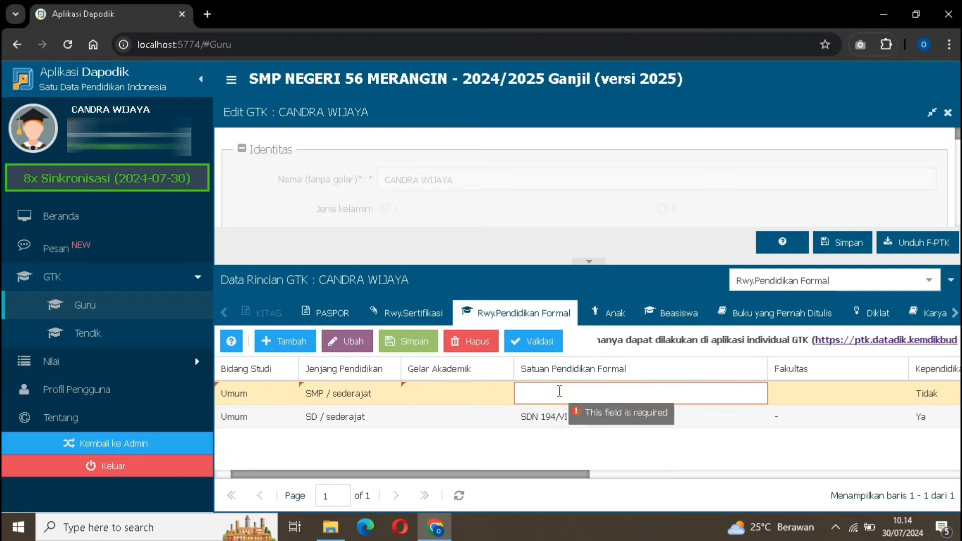
Expand the SD school name to SD NEGERI and name the new row SMP NEGERI 12 MERANGIN, faculty '-'.
click(535, 417)
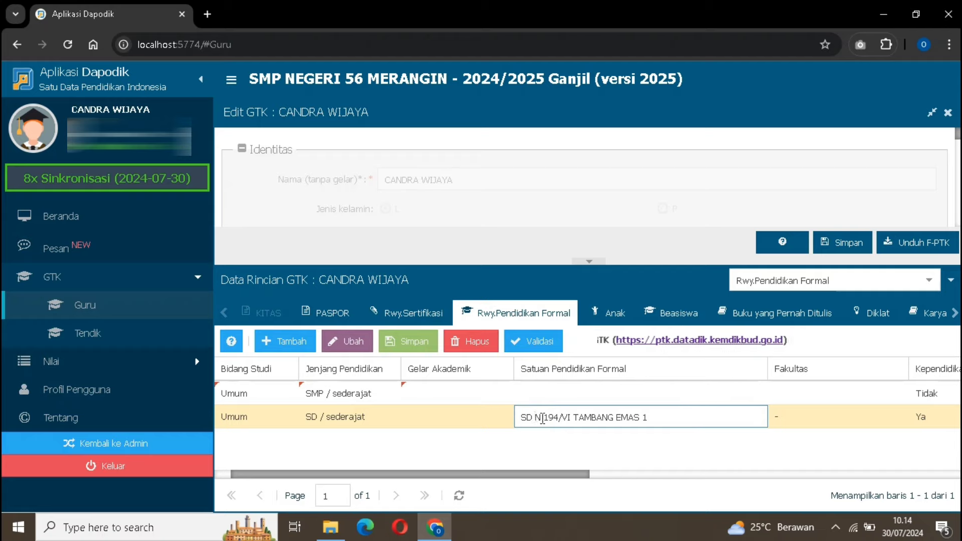
click(542, 419)
text(I)
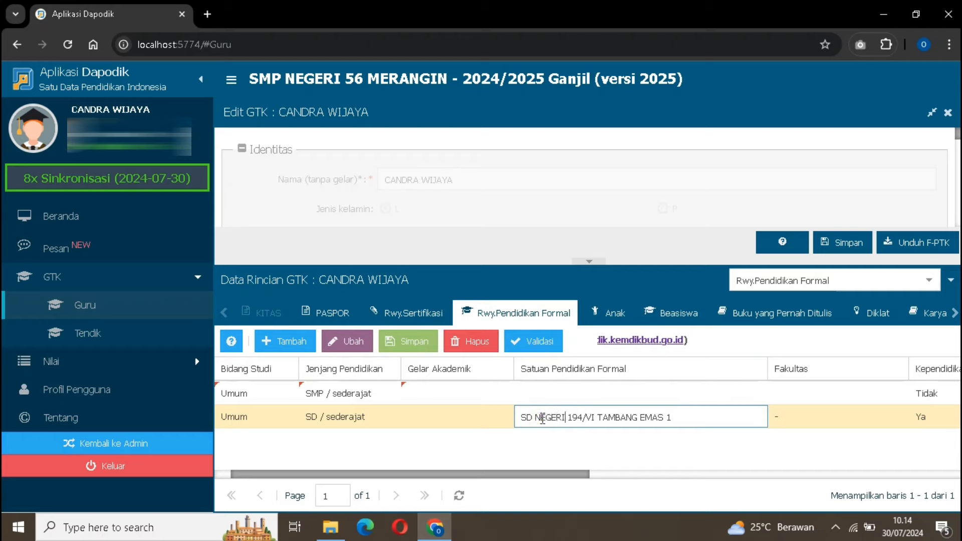
click(552, 395)
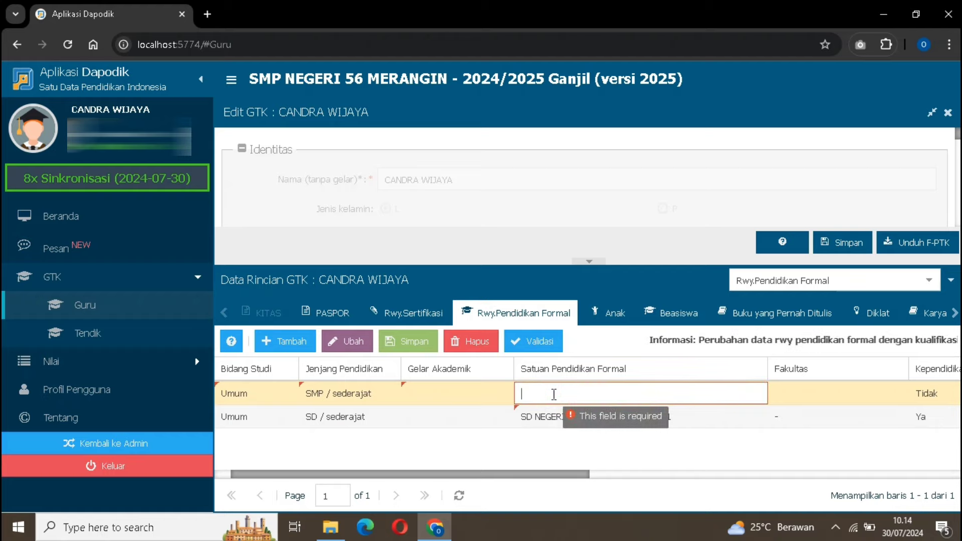
text(SMP NEGERI 12 MERANGIN)
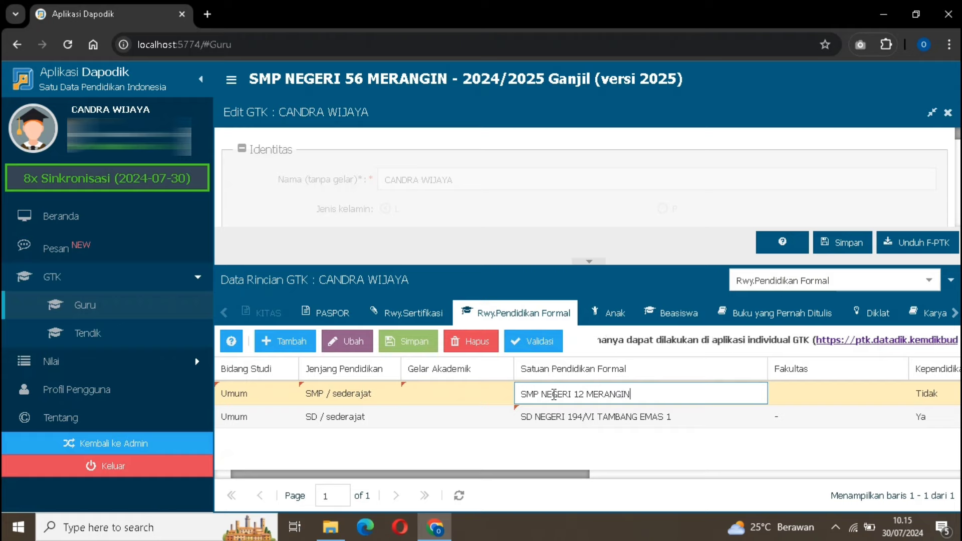
click(796, 395)
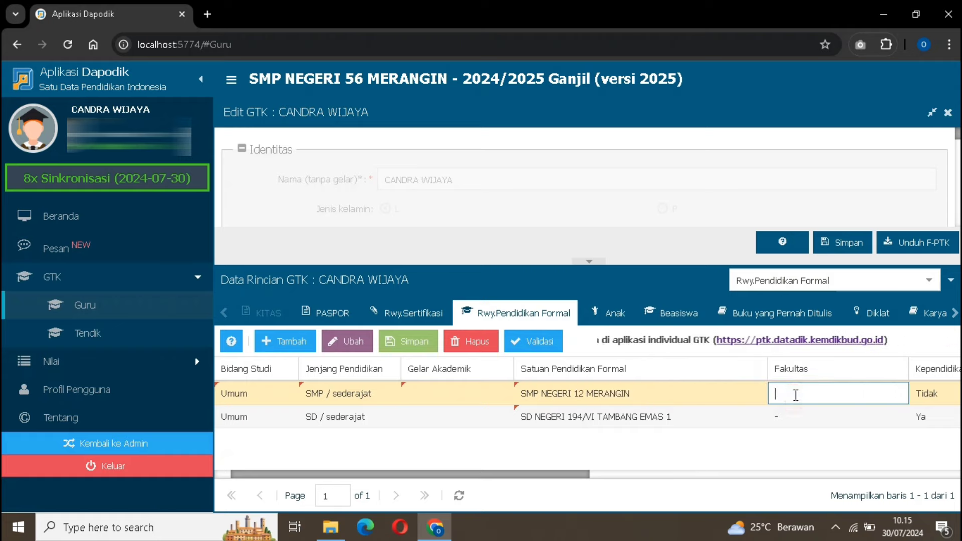
click(576, 480)
Give the SMP row Kependidikan Ya, years 2012–2014, a student number, and save it.
click(922, 394)
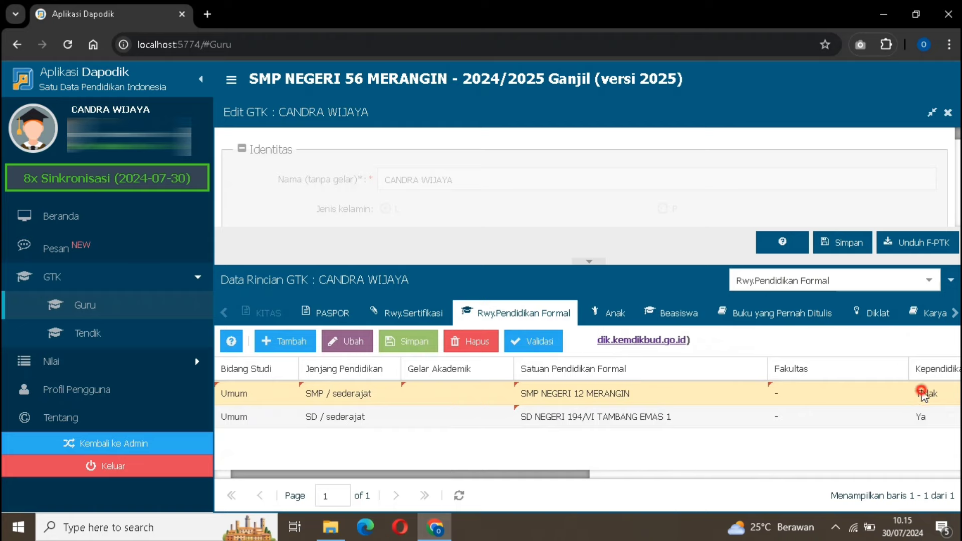
click(951, 394)
click(894, 414)
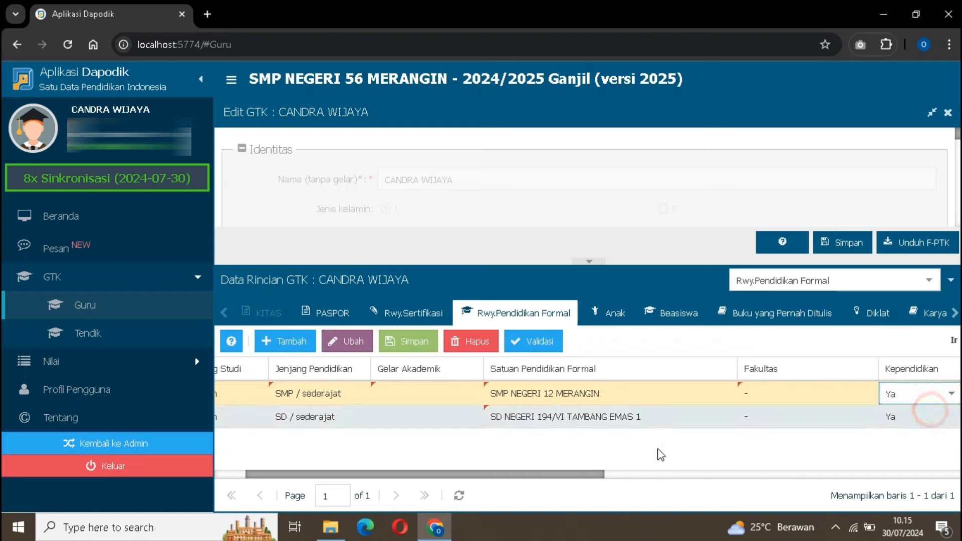
drag(607, 477, 955, 469)
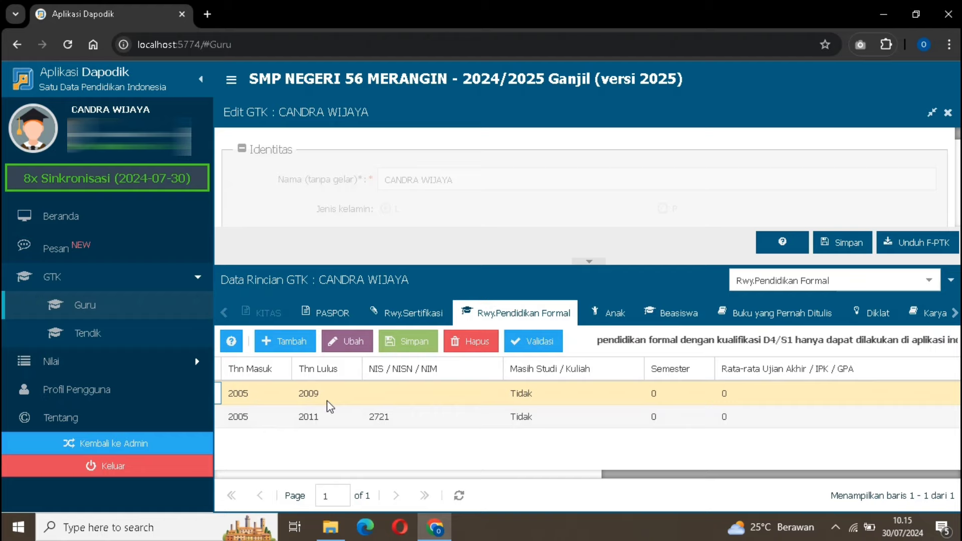
double_click(252, 392)
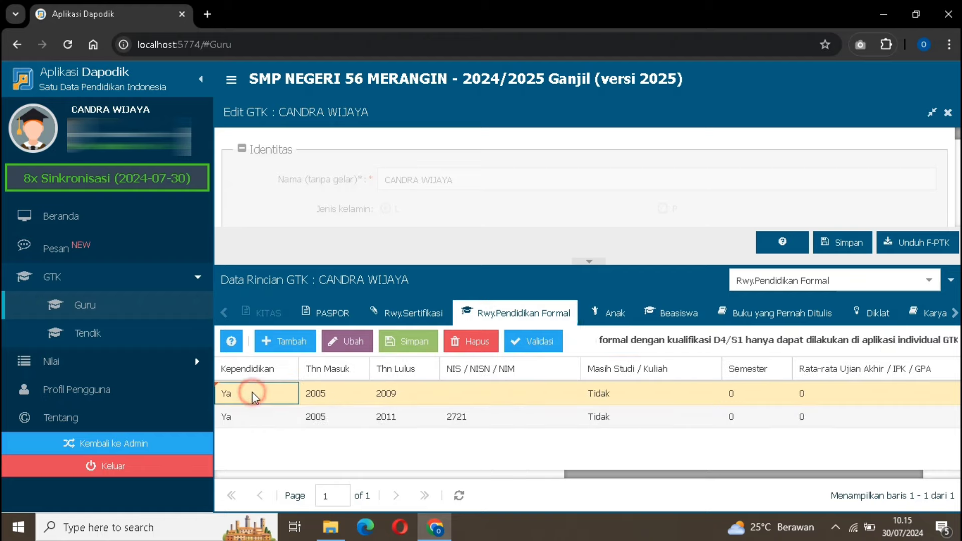
double_click(320, 394)
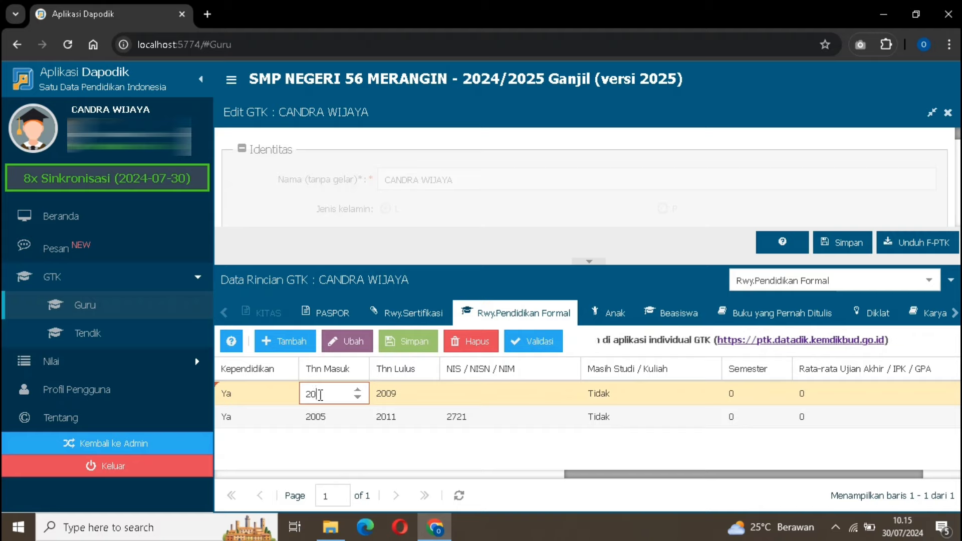
text(12)
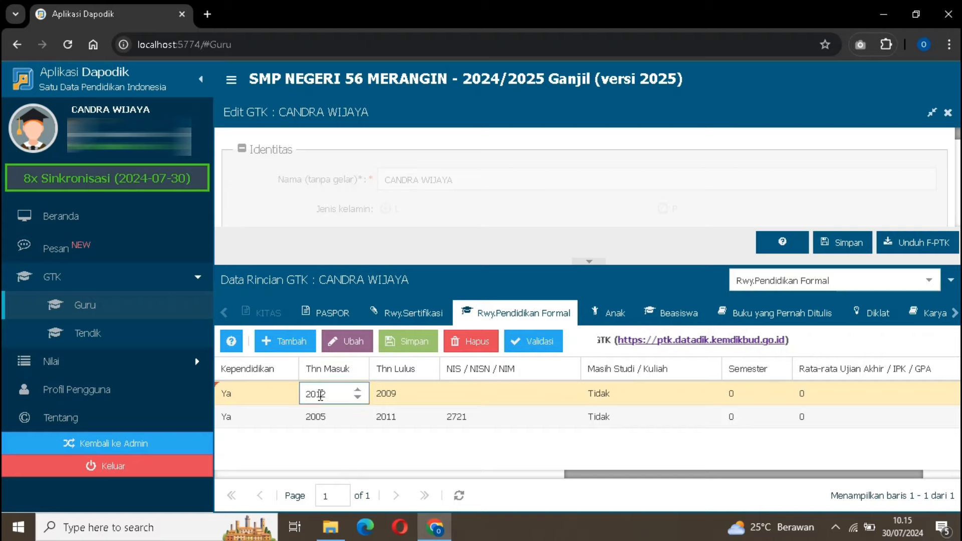
double_click(404, 396)
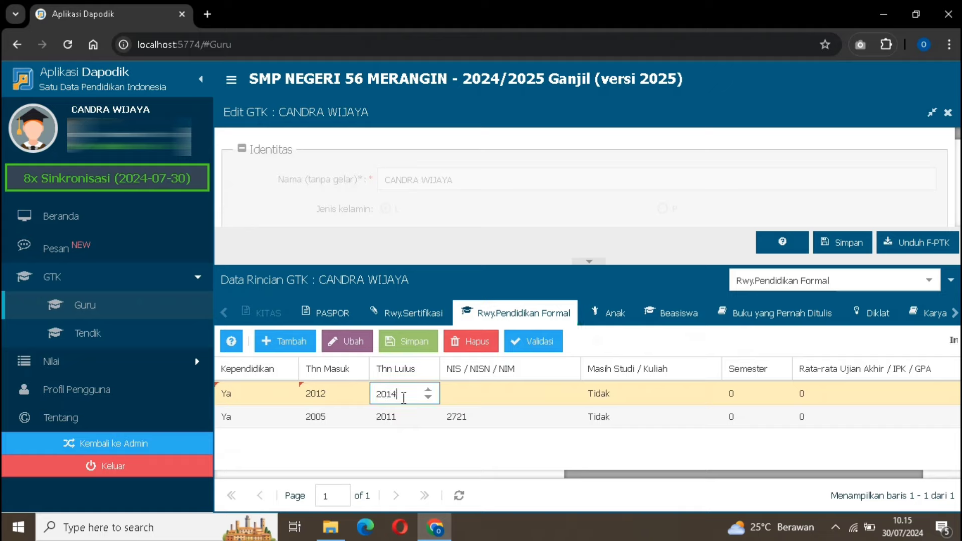
double_click(458, 396)
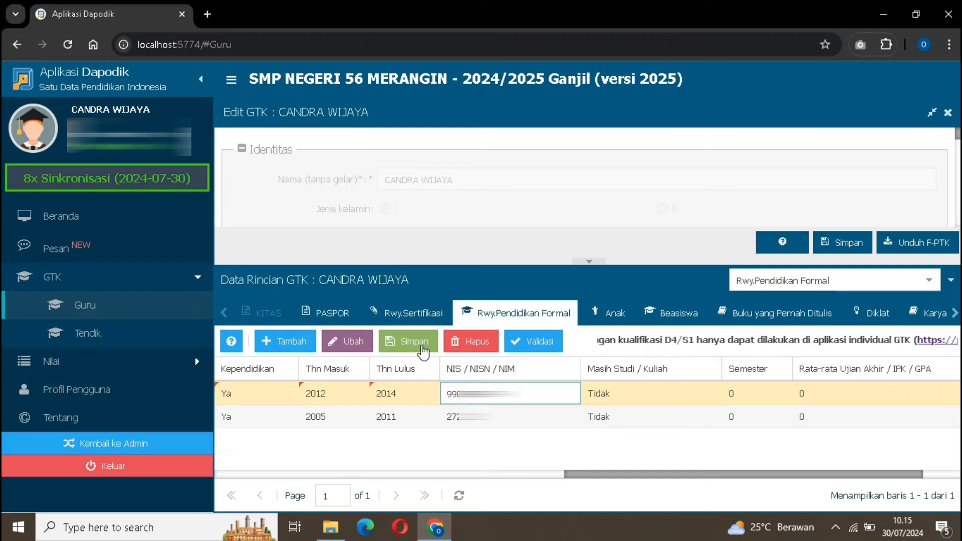
click(422, 346)
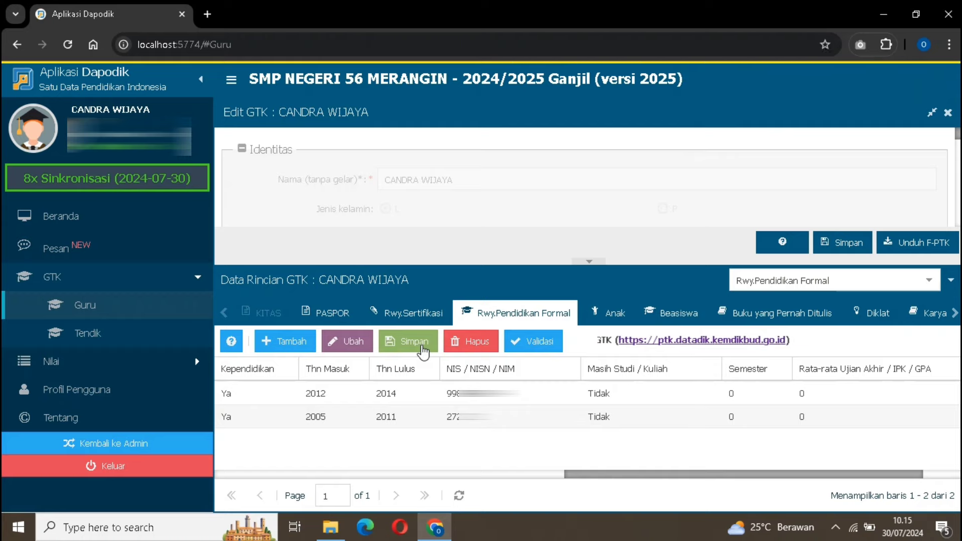
Add a new education row with Bidang Studi Umum and Jenjang SMA / sederajat.
click(279, 344)
click(287, 395)
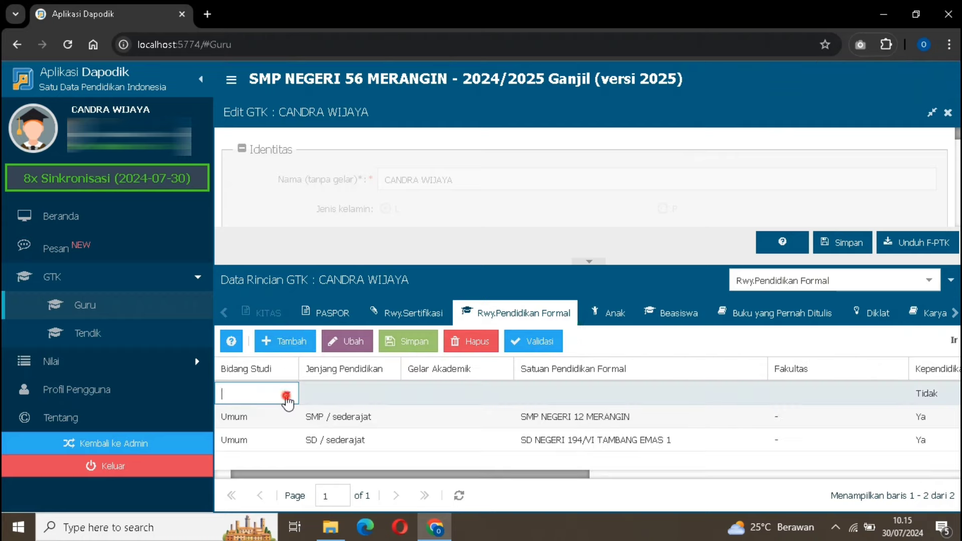
text(UMUM)
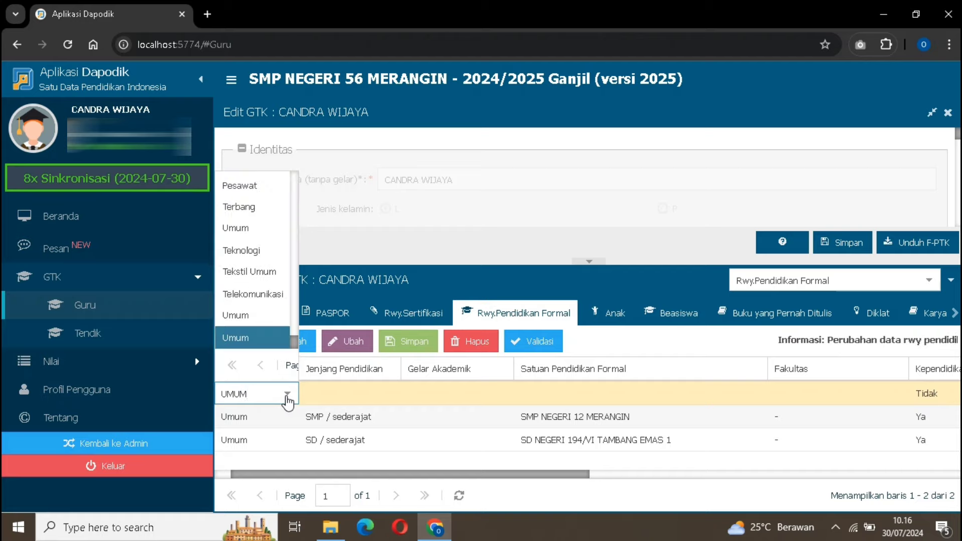
click(264, 346)
click(371, 396)
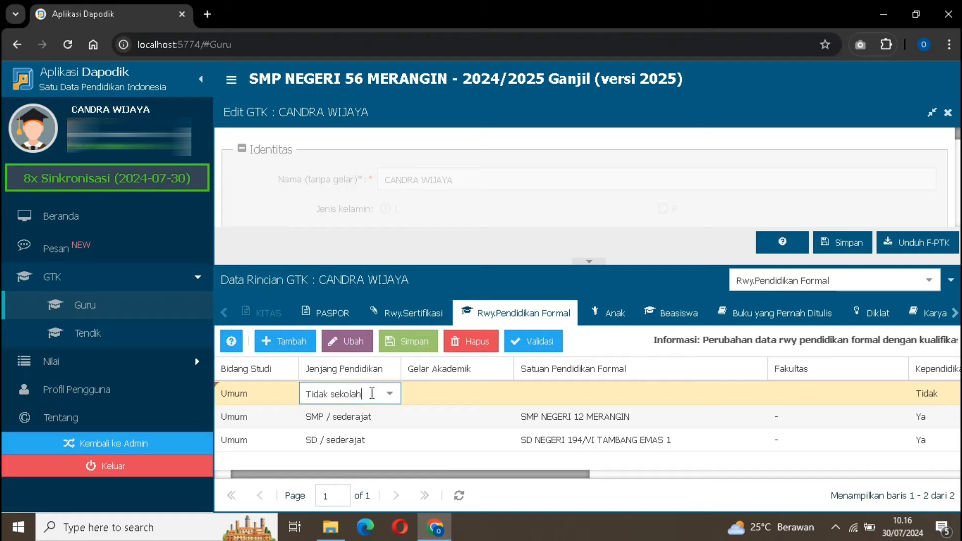
click(390, 395)
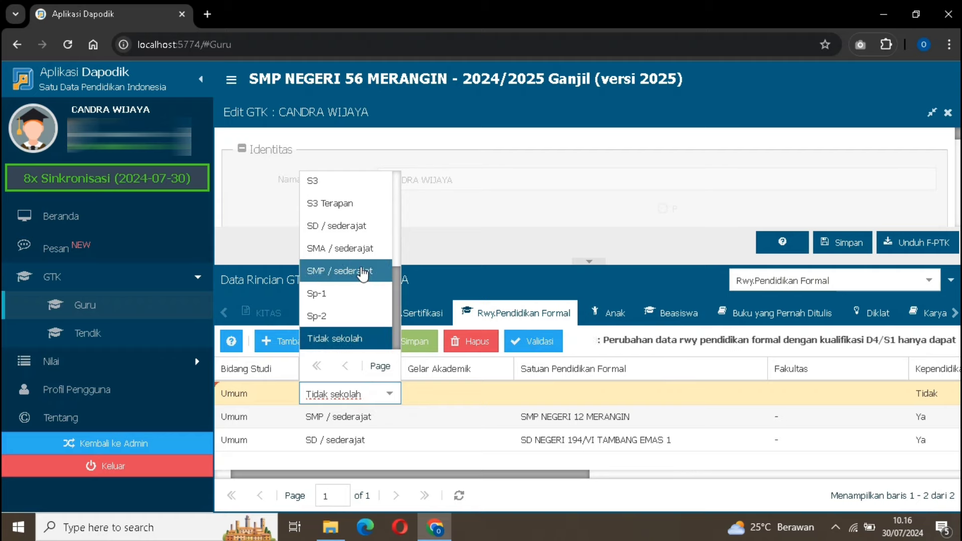
click(363, 249)
click(465, 396)
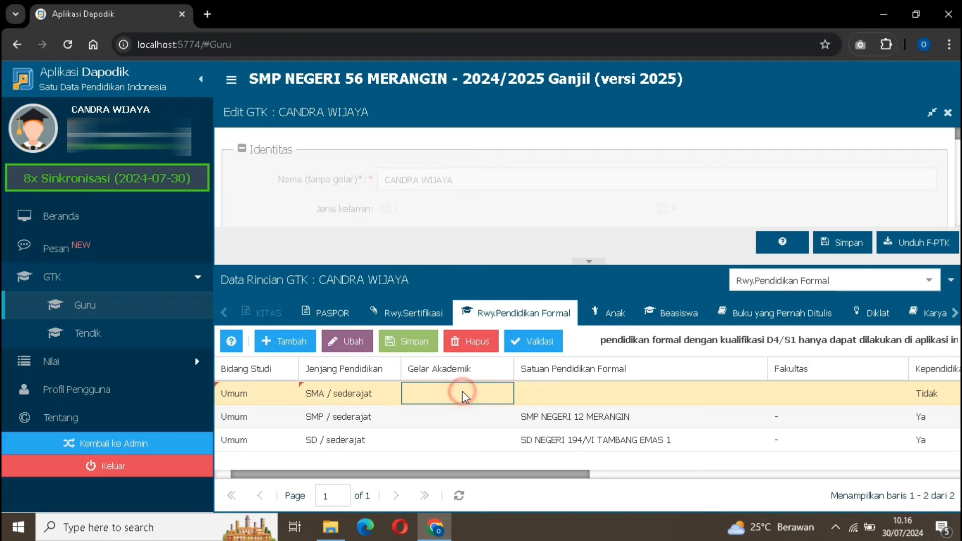
Name the SMA row's school SMA NEGERI 12 MERANGIN and set Kependidikan to Ya.
click(555, 396)
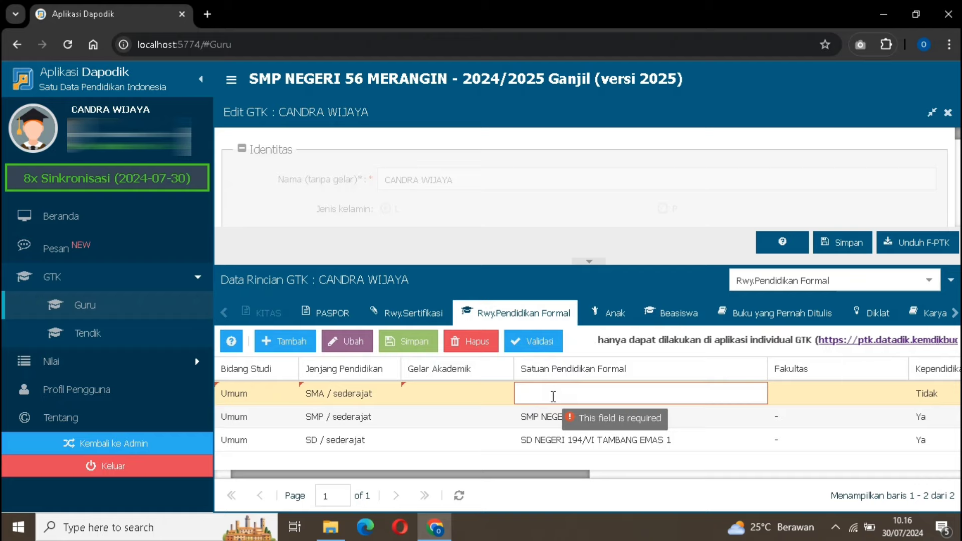
text(SMA NEGERI)
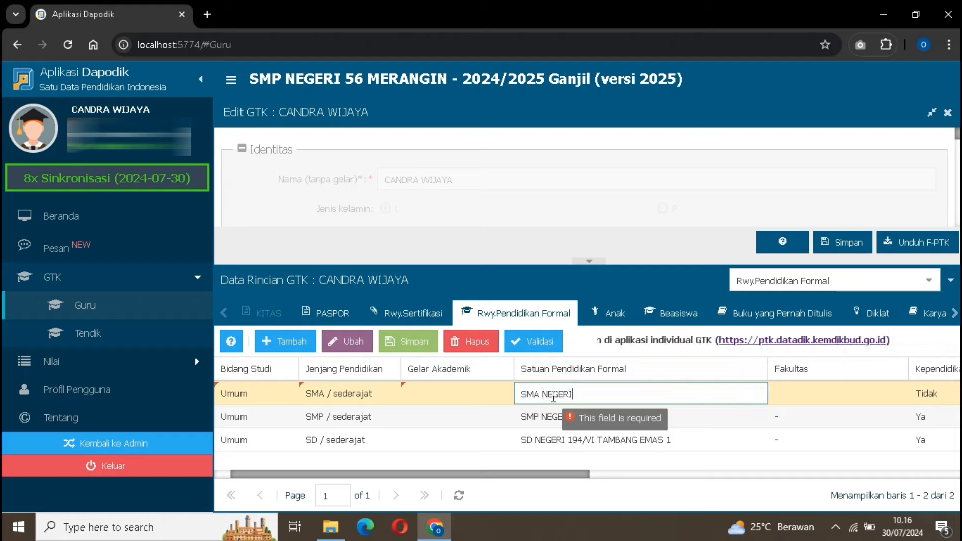
text( 12 )
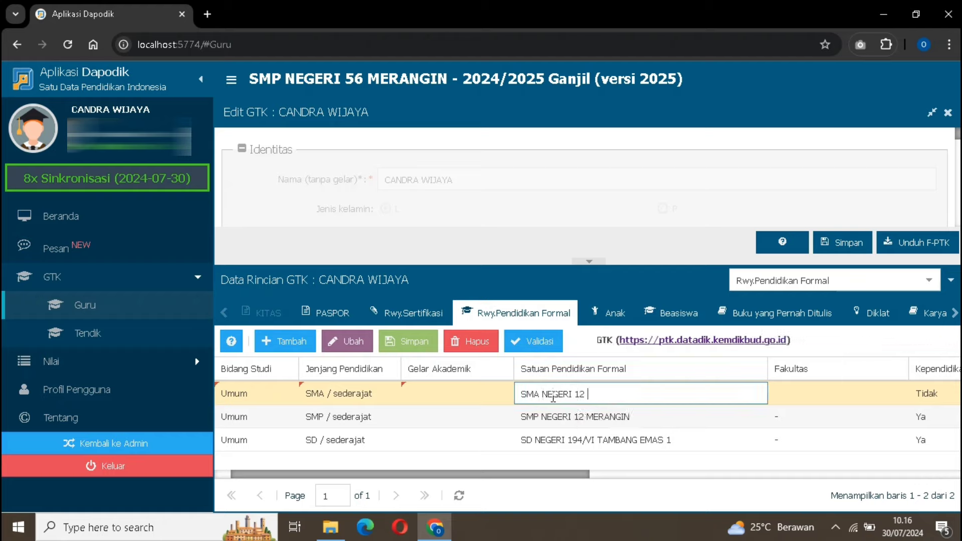
text(MERANGIN)
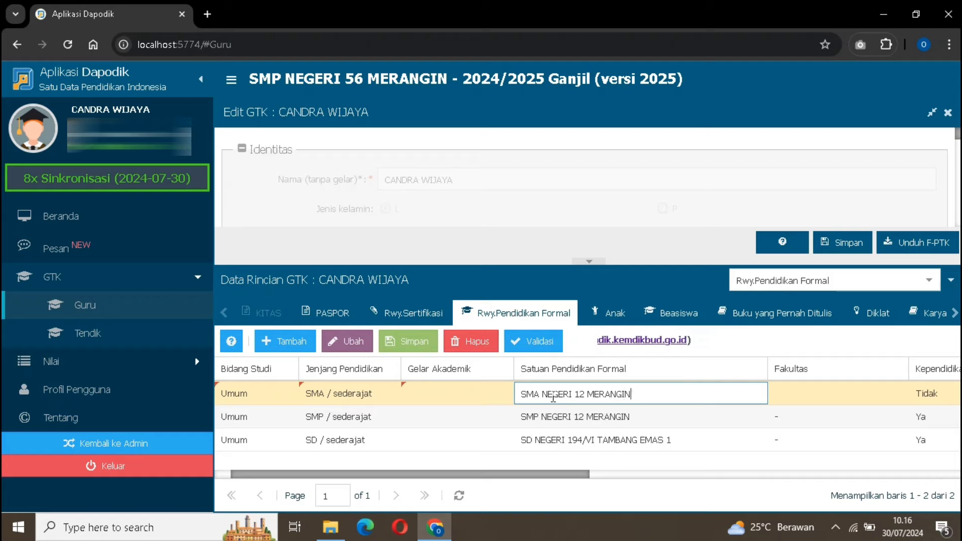
click(819, 397)
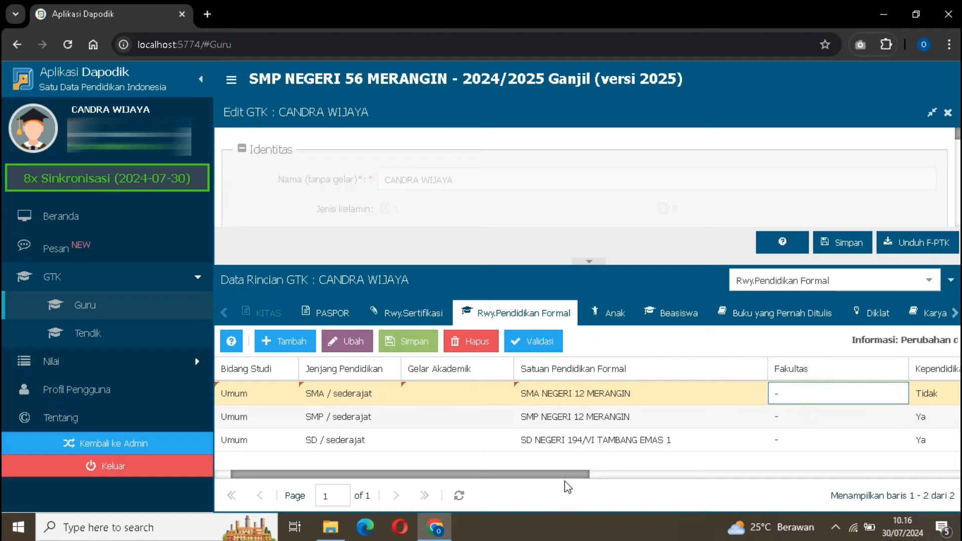
click(949, 399)
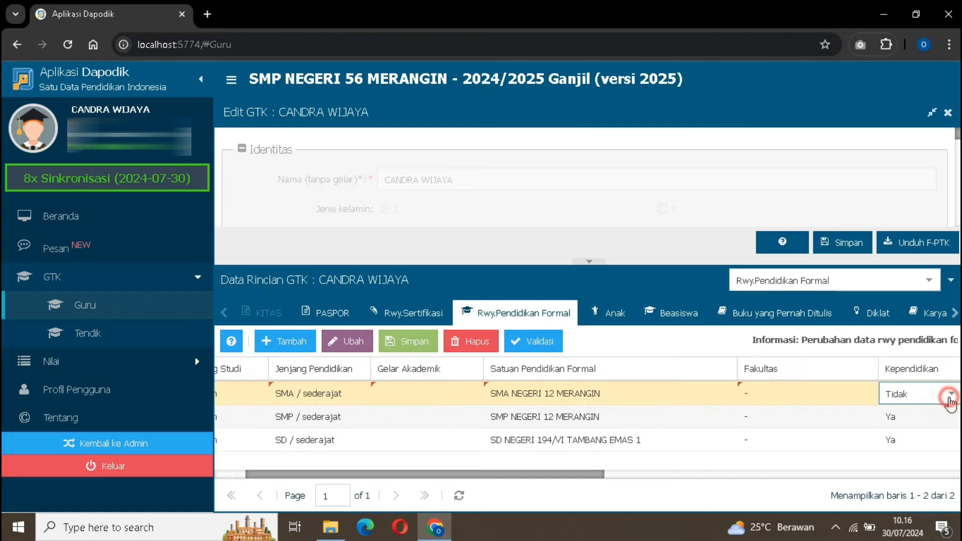
click(949, 398)
click(928, 414)
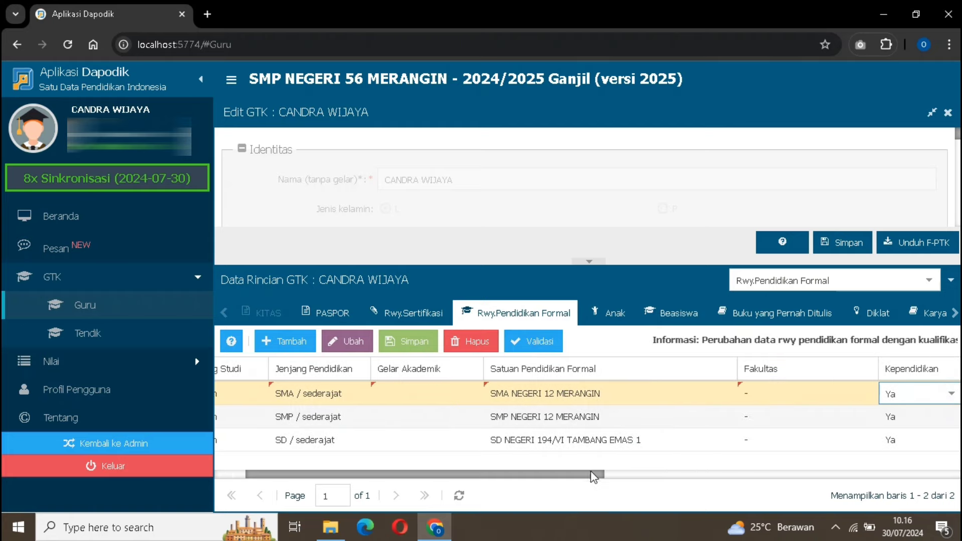
drag(591, 474, 911, 474)
click(335, 391)
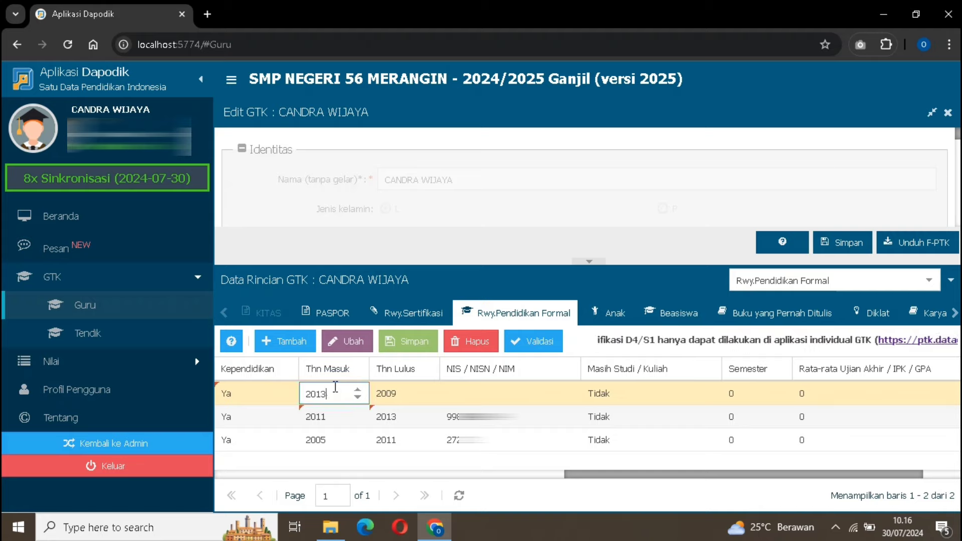
Set the SMA row's entry year to 2015 and graduation year to 2017.
text(2013)
click(399, 396)
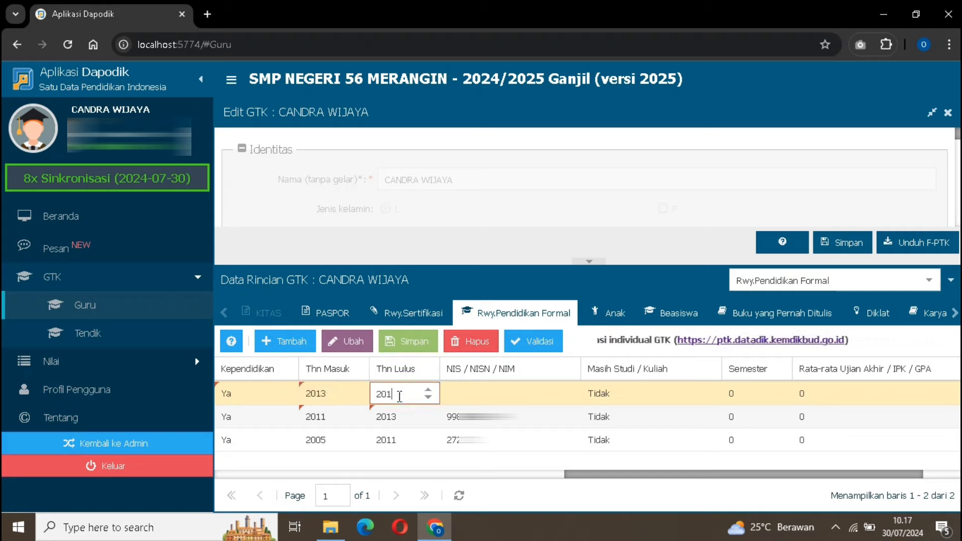
click(350, 396)
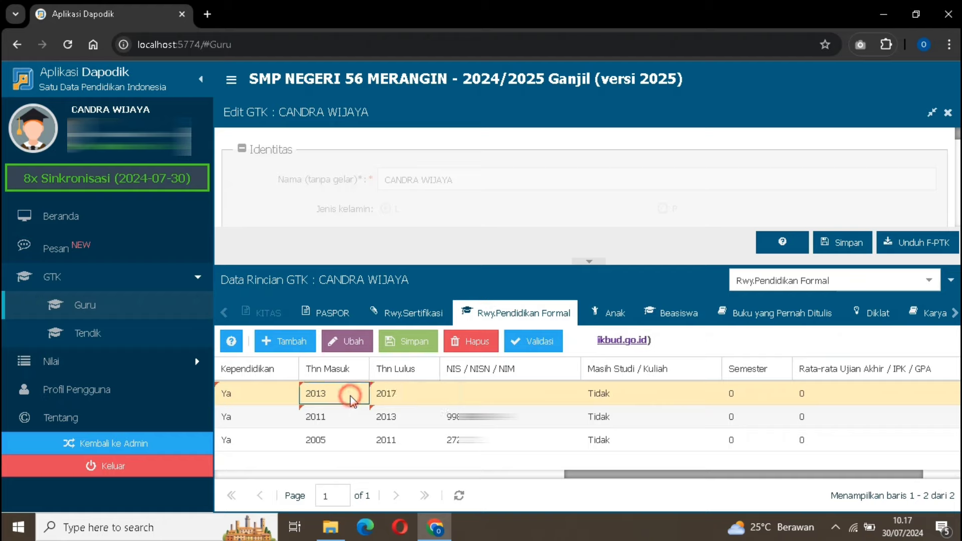
click(351, 396)
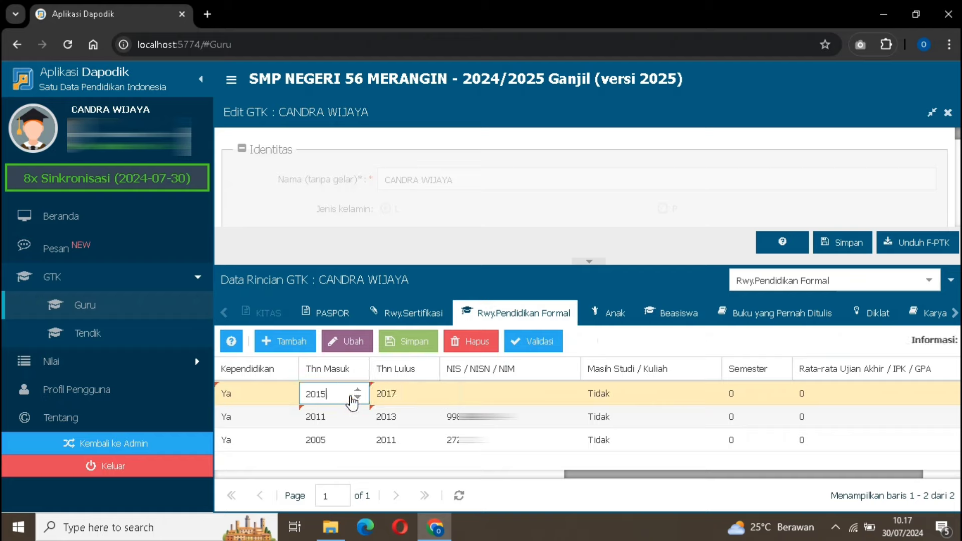
Correct the SMP row's years to 2012–2014 and enter the SMA row's student number.
click(394, 415)
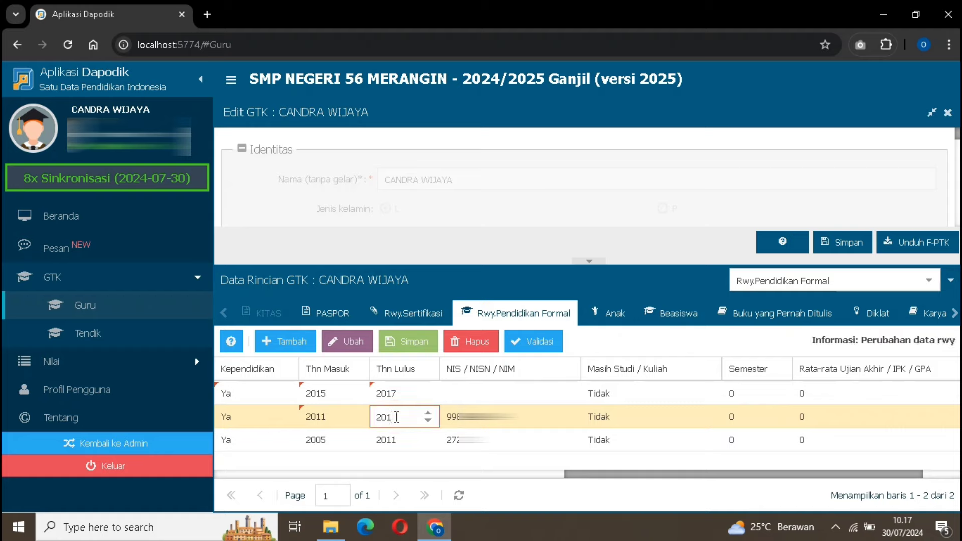
click(335, 419)
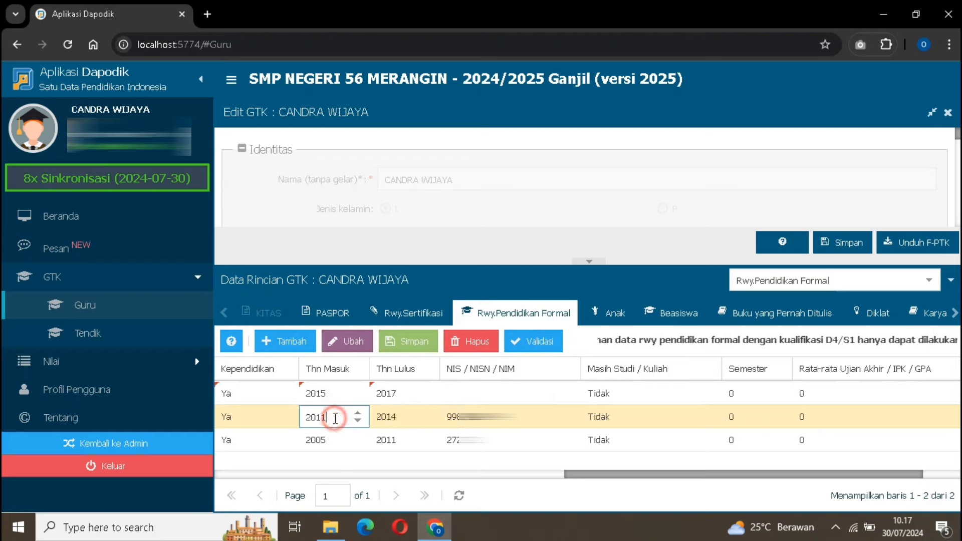
key(BackSpace)
text(2)
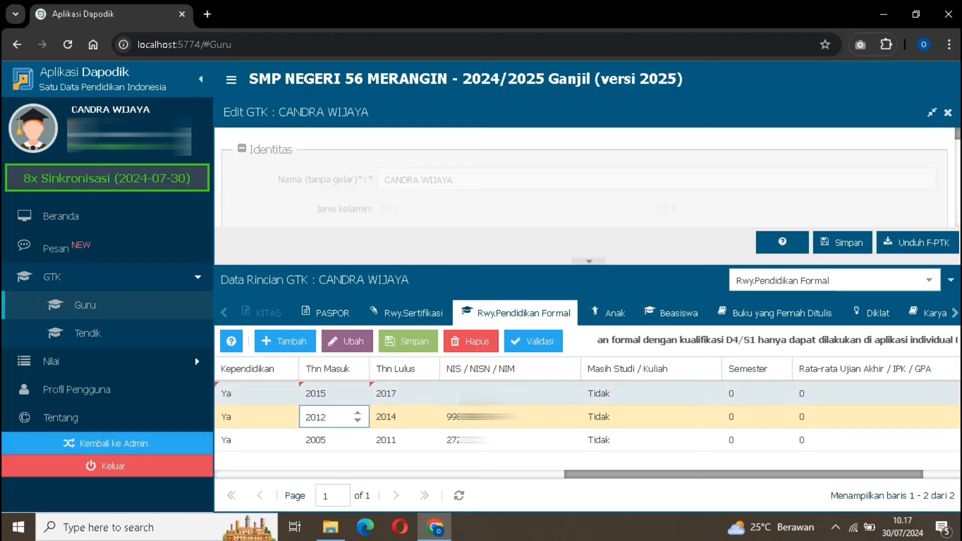
click(483, 393)
key(BackSpace)
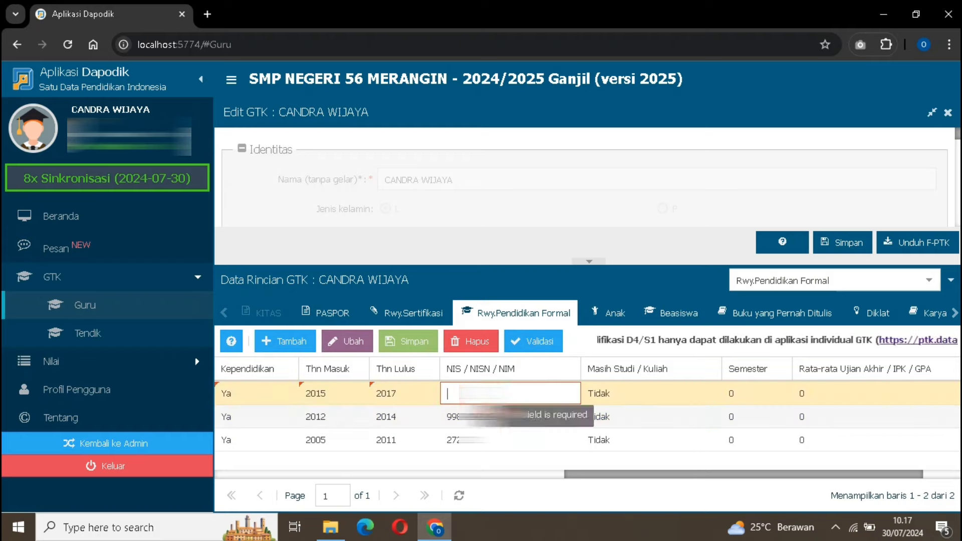
text(99)
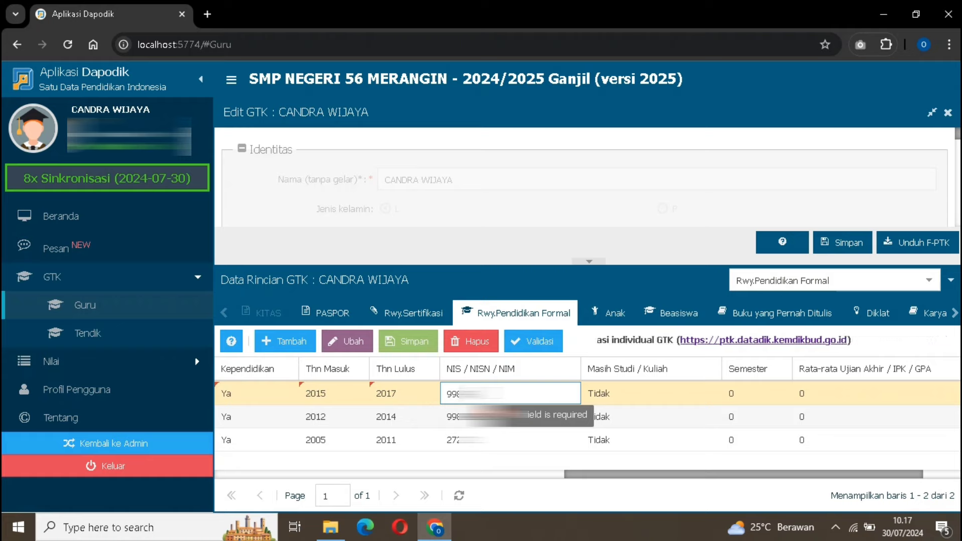
text(8)
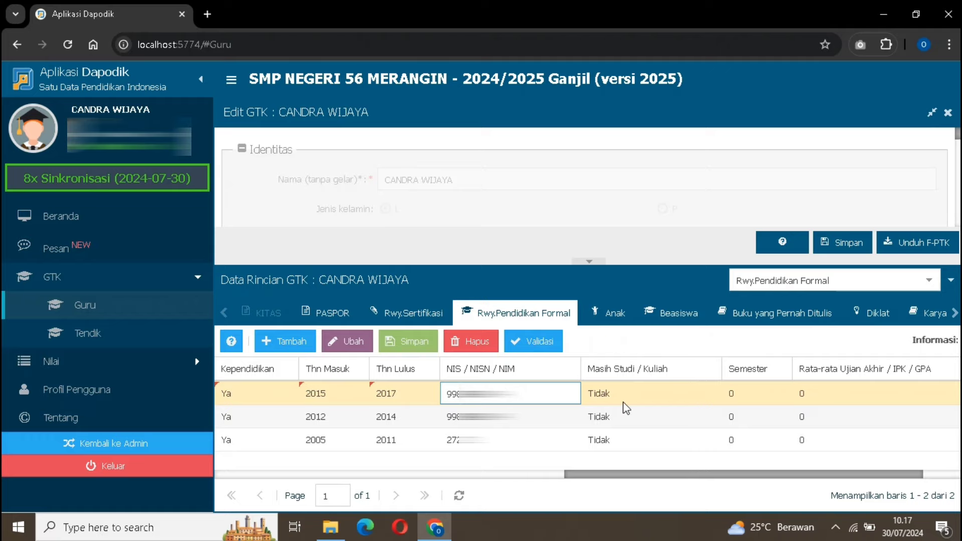
Save the education history, then search 'ptk datadik' and open the PTK Dapodik sign-in page.
click(418, 344)
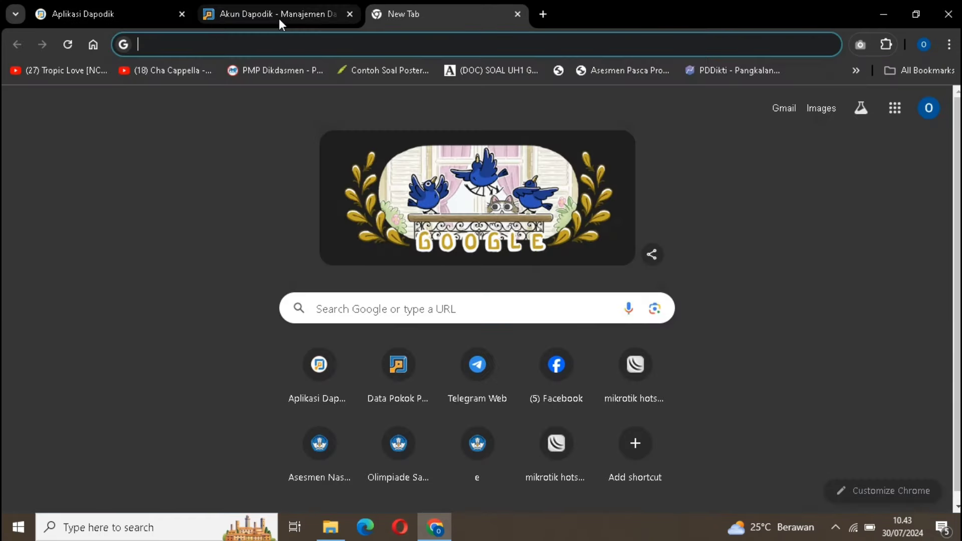
text(p)
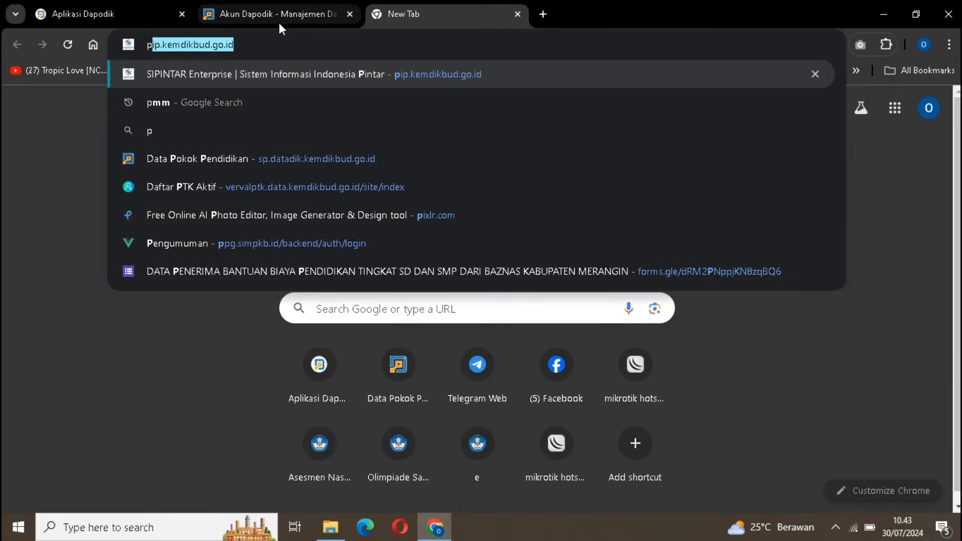
text(tk datad)
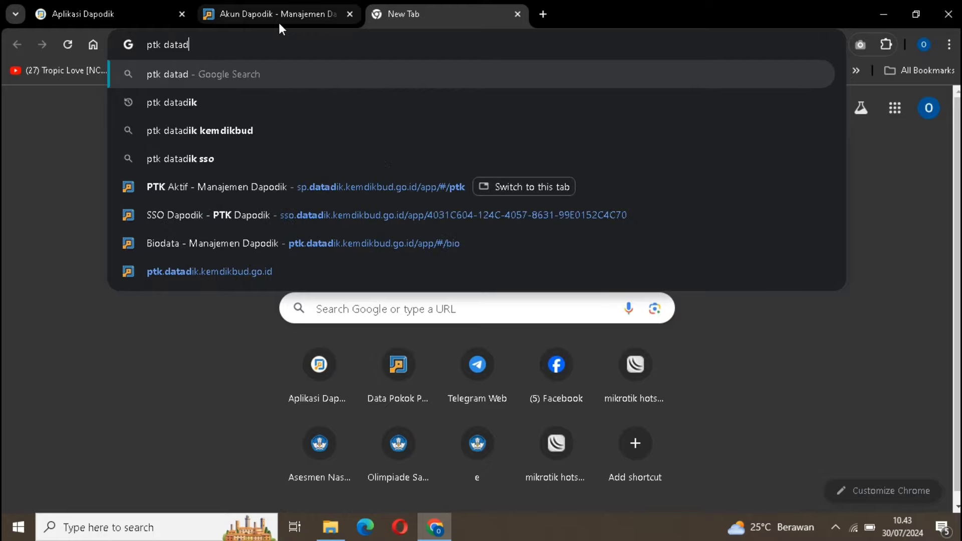
text(ik)
key(Return)
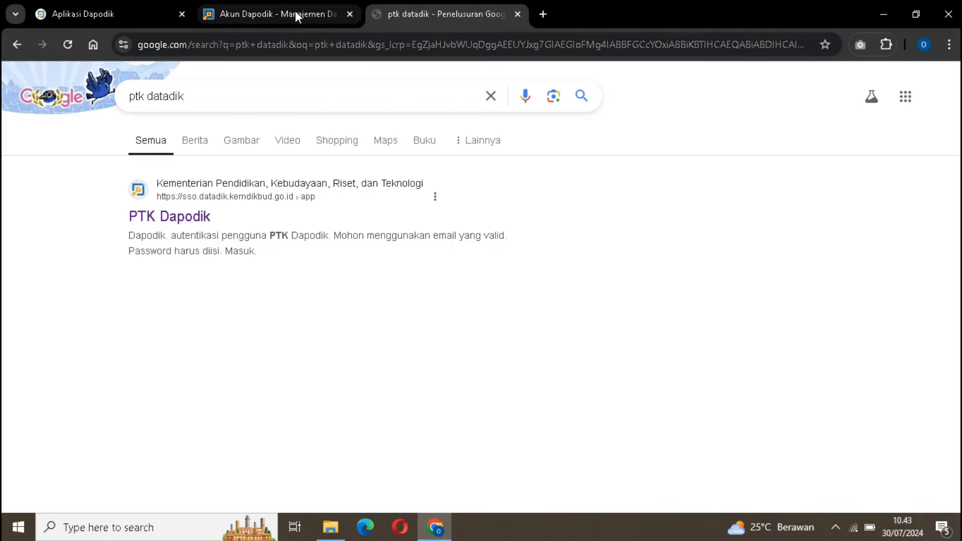
click(217, 191)
click(400, 287)
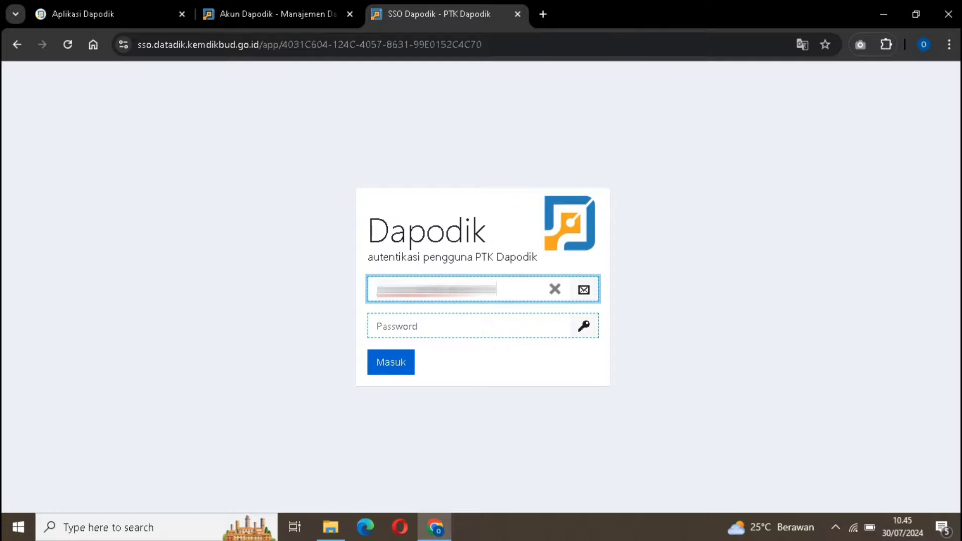
Complete the teacher's e-mail, enter the account password, and sign in with Masuk.
text(com)
click(414, 320)
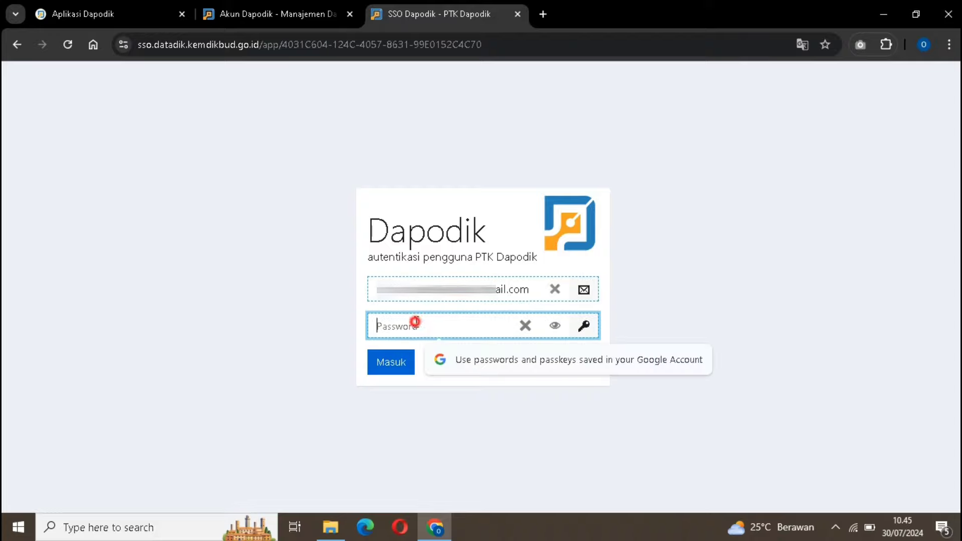
text(••)
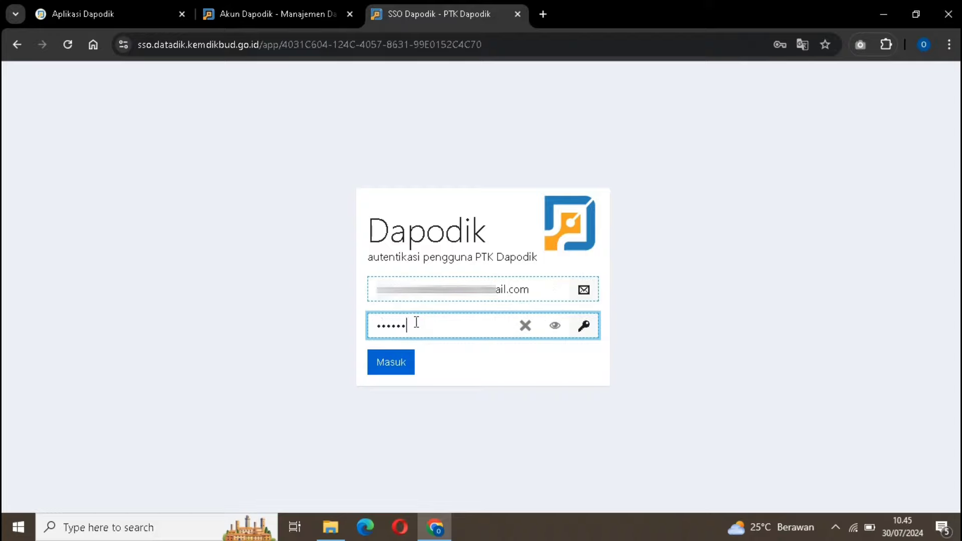
click(384, 365)
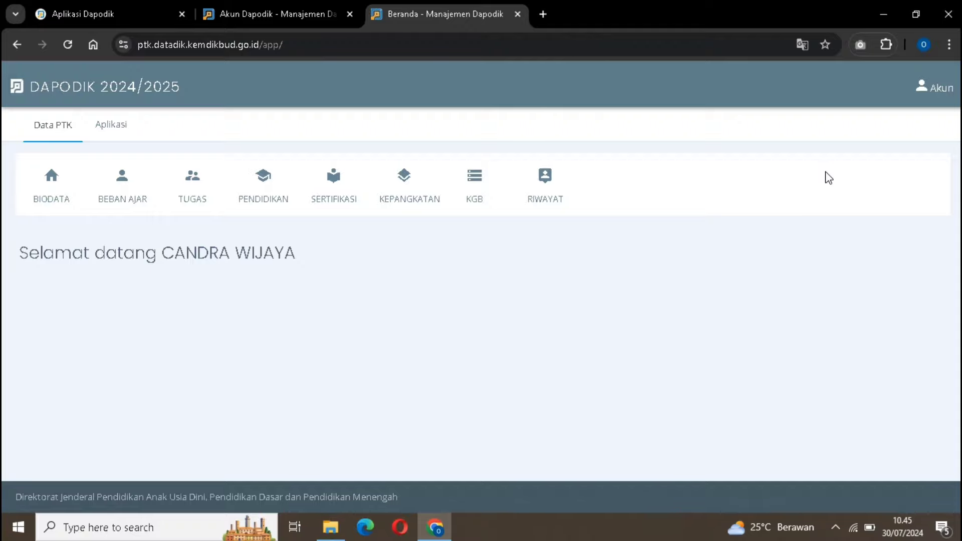
Open the teacher's PENDIDIKAN history and start a new Tambah Riwayat entry.
click(269, 185)
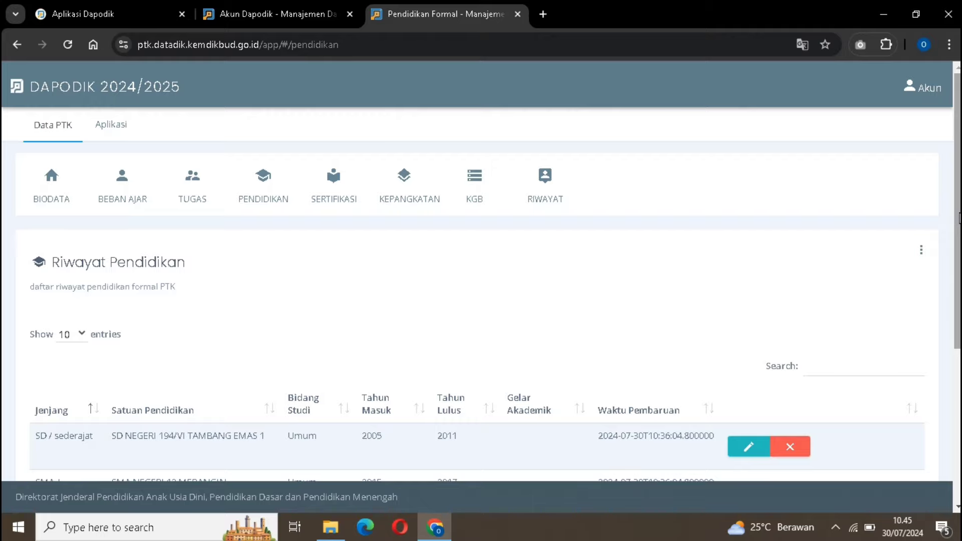
drag(959, 218, 958, 289)
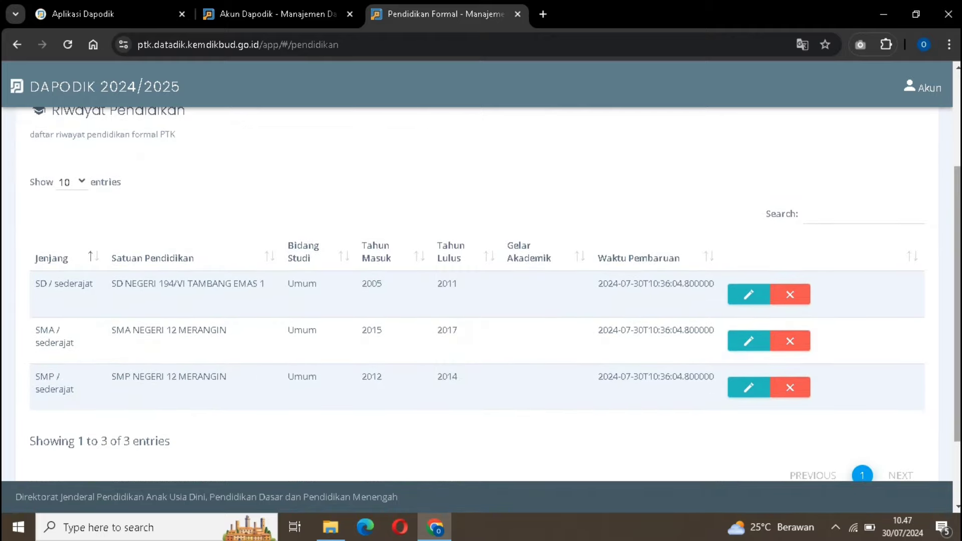
drag(958, 208, 958, 185)
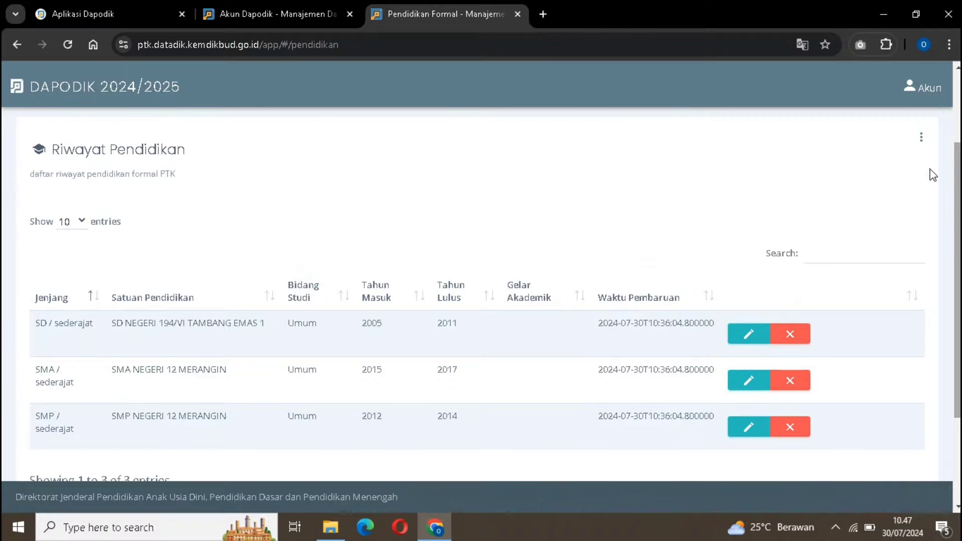
click(920, 136)
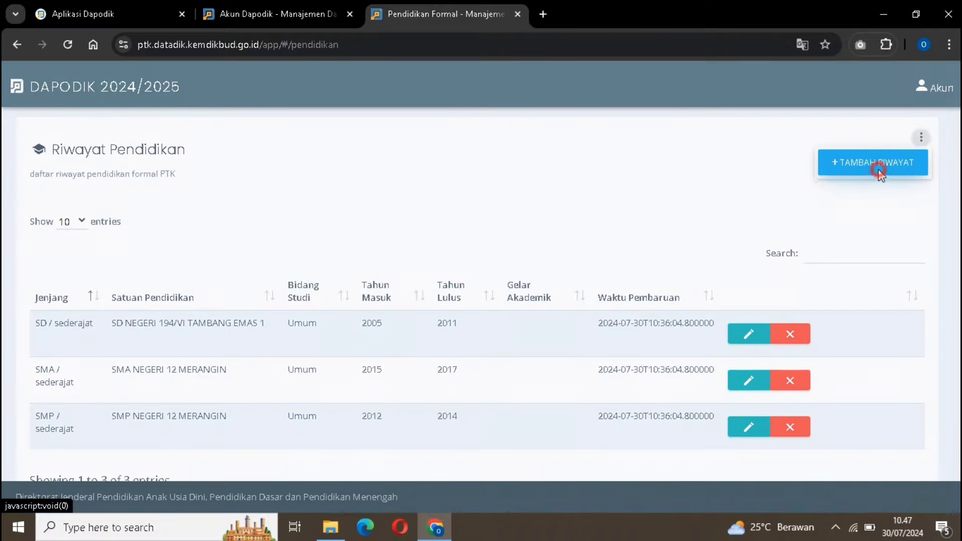
click(879, 173)
Set Jenjang to S1 and bring up the Perguruan Tinggi search.
click(560, 151)
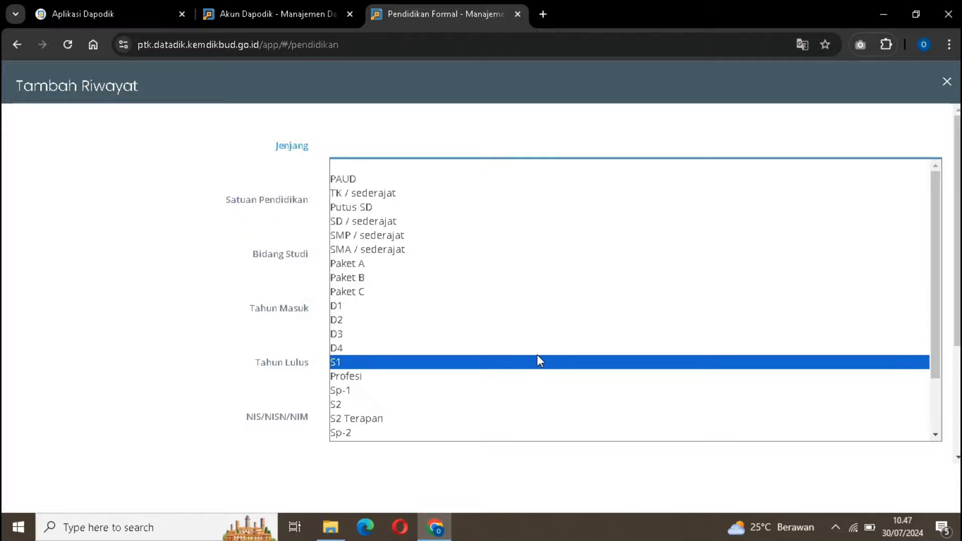
click(539, 361)
click(462, 207)
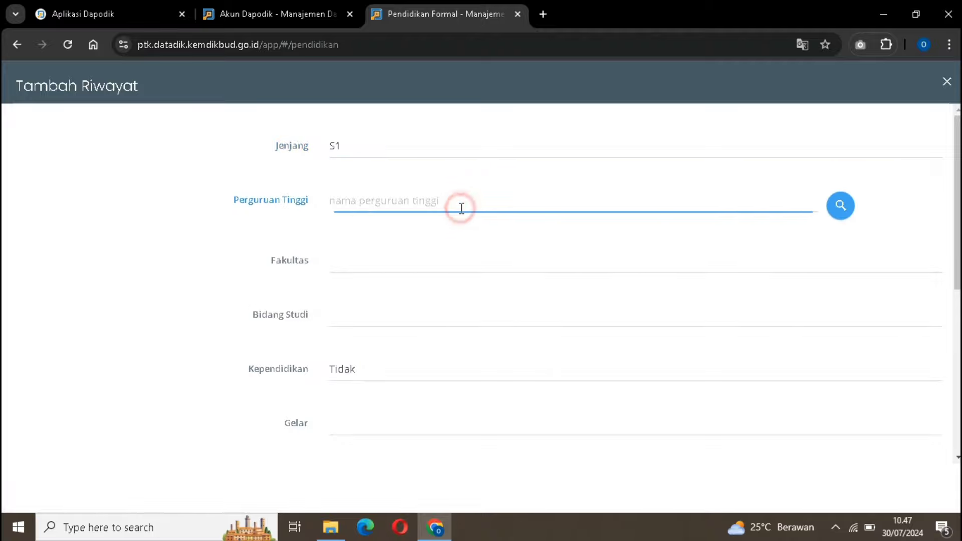
click(832, 216)
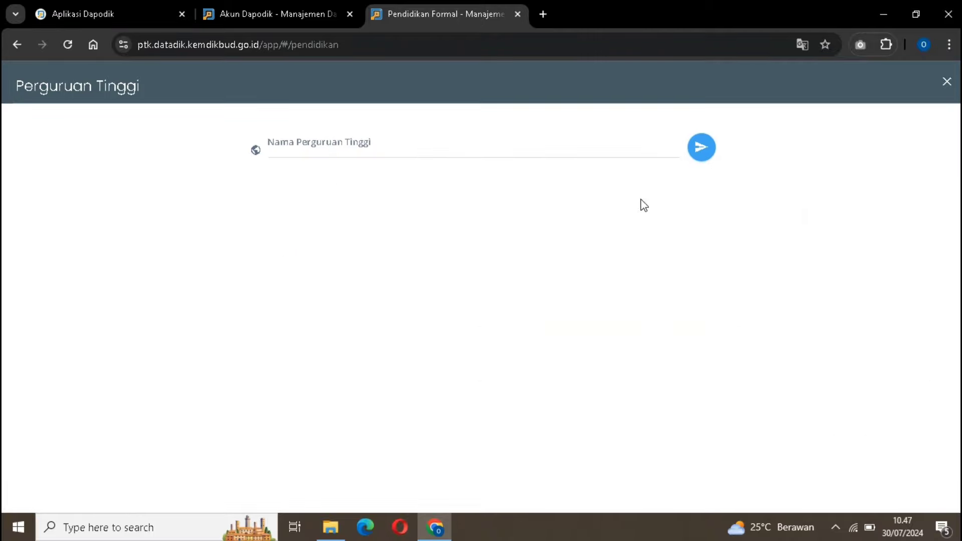
Search Nama Perguruan Tinggi for 'UNIVERSITAS NEGERI YOGYAKARTA'.
click(436, 135)
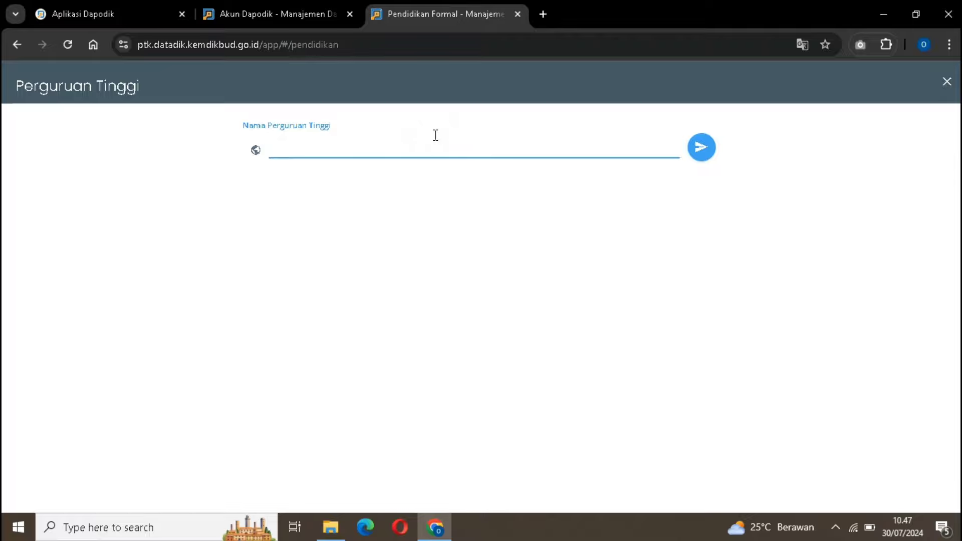
text(UNIVERSITAS NEGERI YOGYAKARTA)
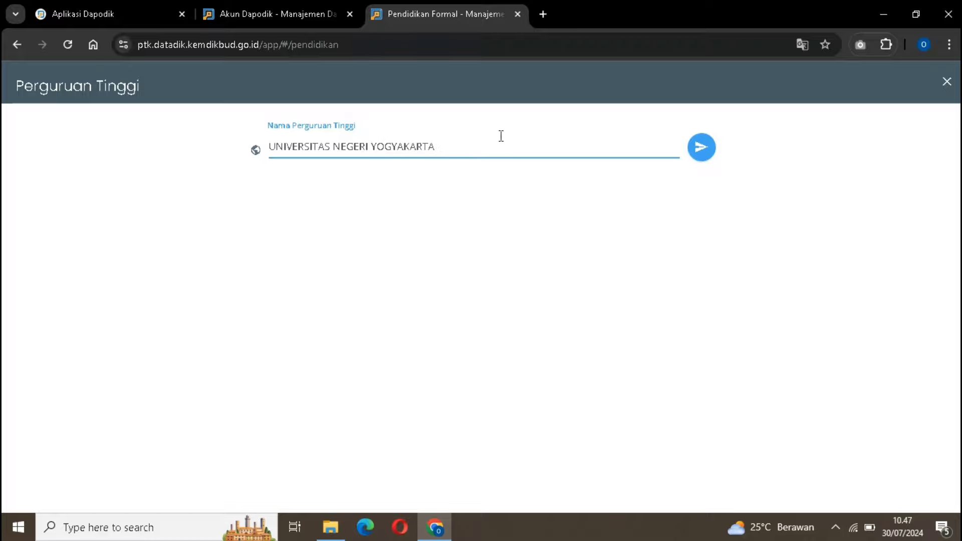
click(700, 157)
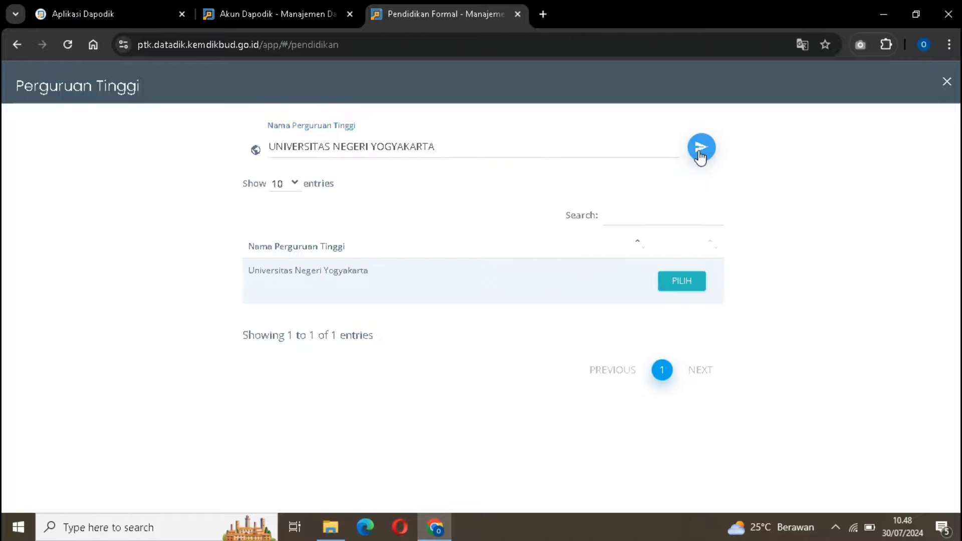
Pick Universitas Negeri Yogyakarta and set the faculty to Pendidikan Kepelatihan Olahraga.
click(690, 291)
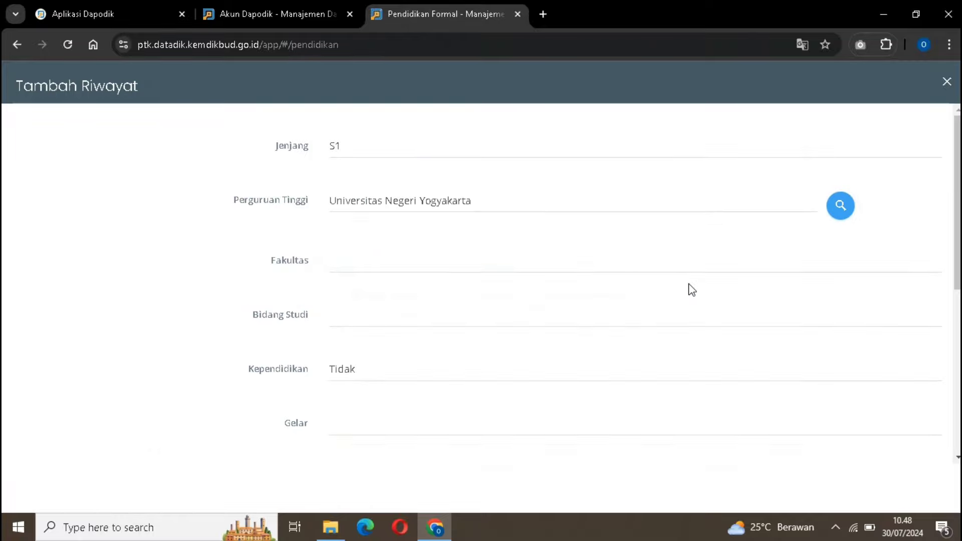
click(486, 270)
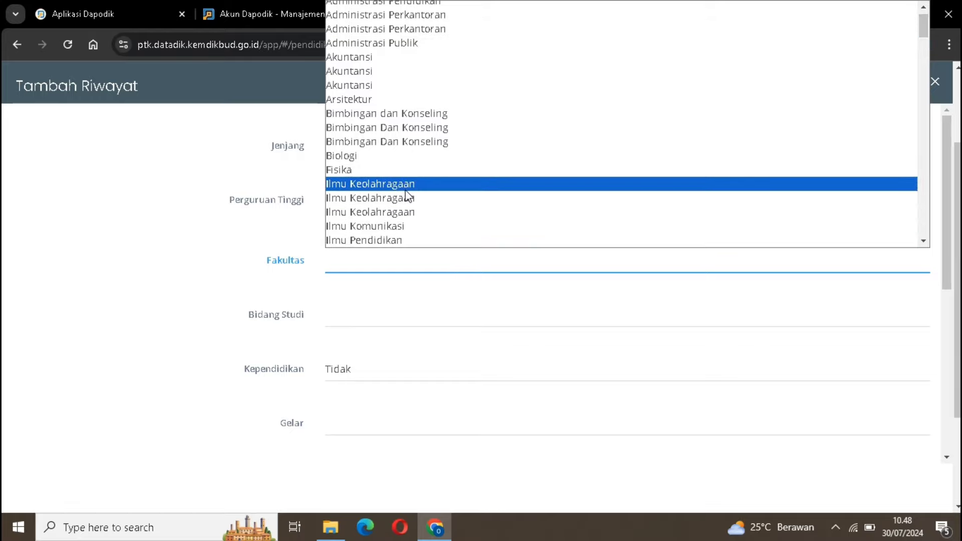
key(Down)
key(Down)
key(Down)
key(Down)
key(Down)
key(Down)
key(Down)
key(Down)
key(Down)
key(Down)
key(Down)
key(Down)
key(Down)
key(Down)
key(Down)
key(Down)
key(Down)
key(Down)
key(Down)
key(Down)
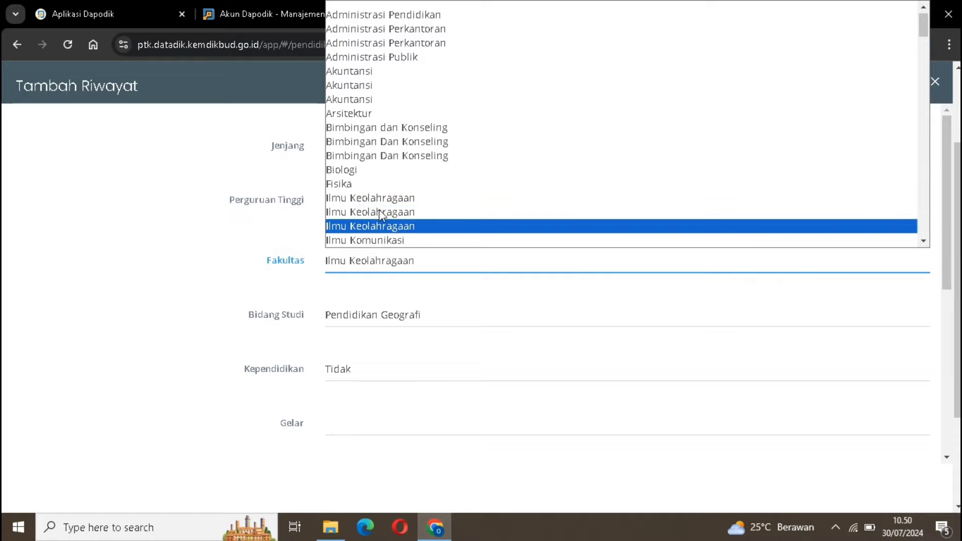
key(Down)
key(Down)
key(Down)
key(Down)
key(Down)
key(Down)
key(Down)
key(Down)
key(Down)
key(Down)
key(Down)
key(Down)
key(Down)
key(Down)
key(Down)
key(Down)
key(Down)
key(Down)
key(Down)
key(Down)
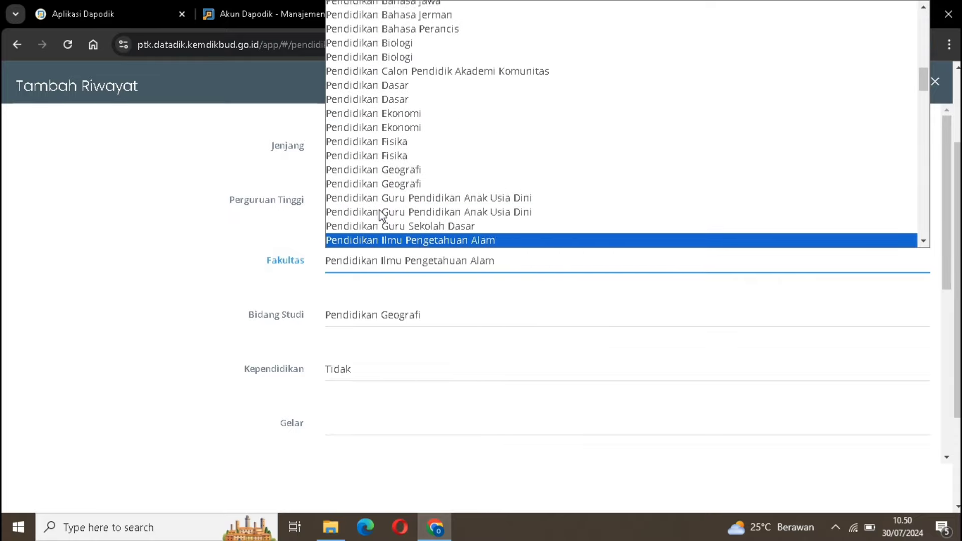
key(Up)
key(Up)
key(Up)
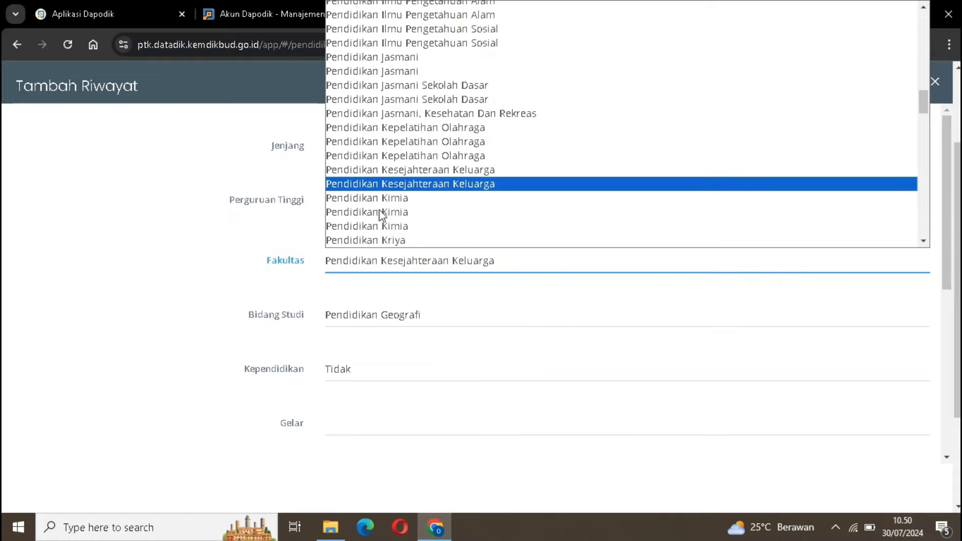
key(Up)
key(Up)
key(Up)
key(Up)
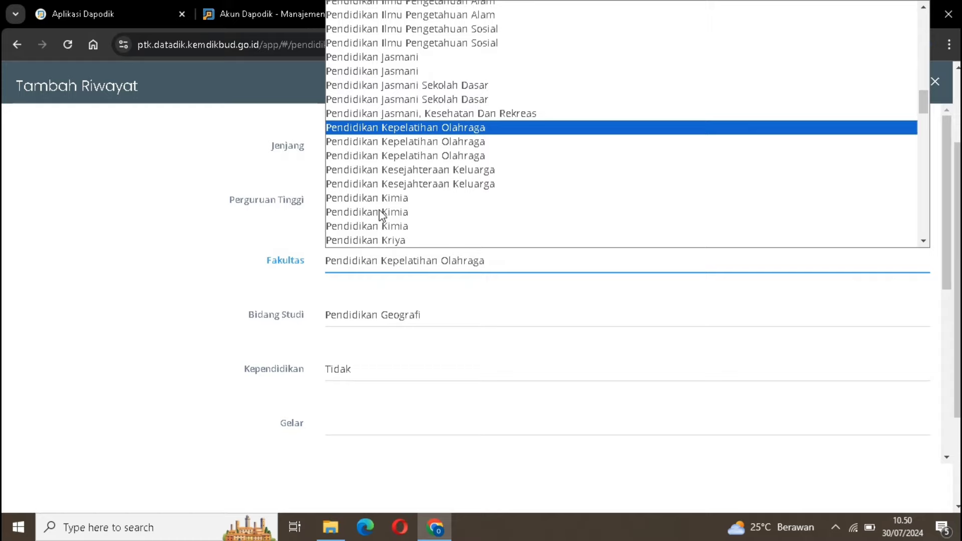
key(Return)
Set study field Pendidikan Kepelatihan, Kependidikan Ya, and degree Sarjana Pendidikan (S.Pd).
click(398, 315)
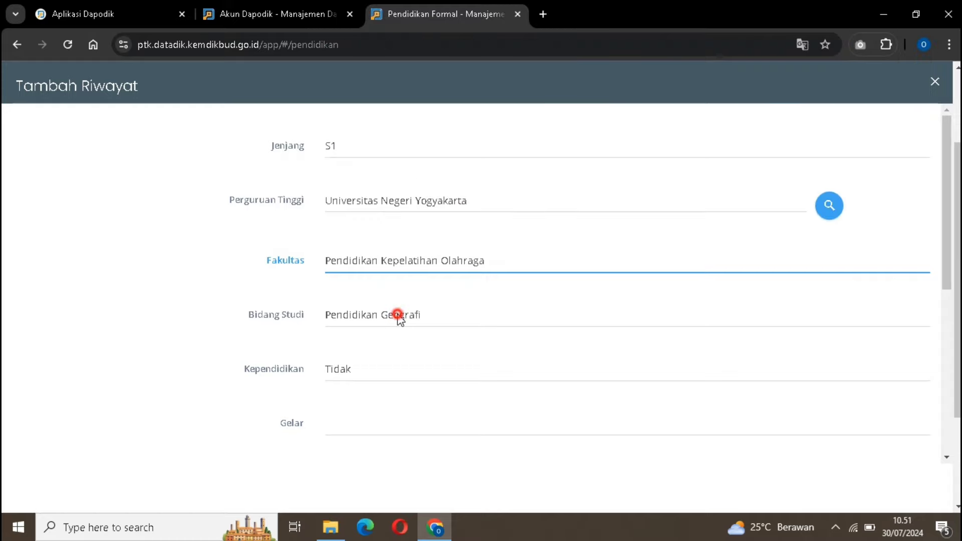
key(Up)
key(Up)
key(Up)
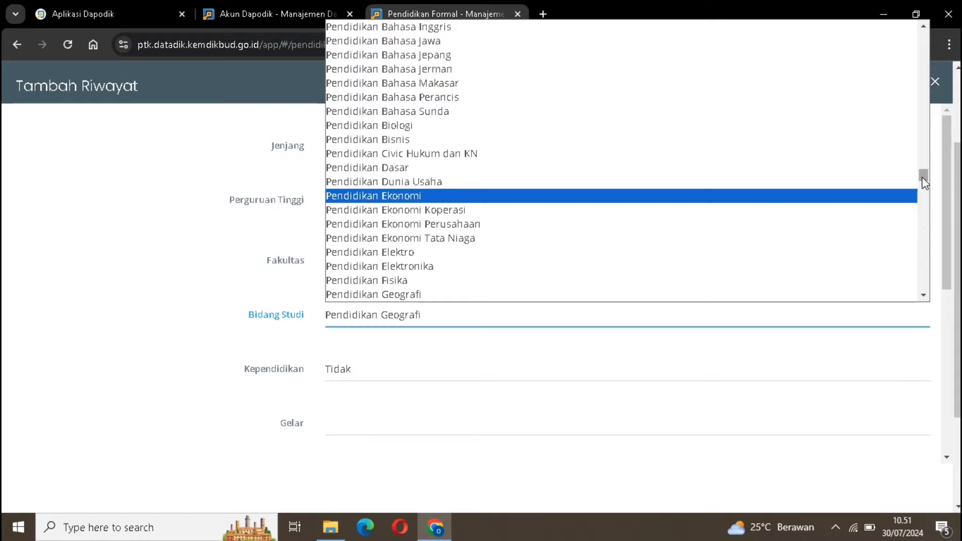
key(Page_Down)
click(426, 199)
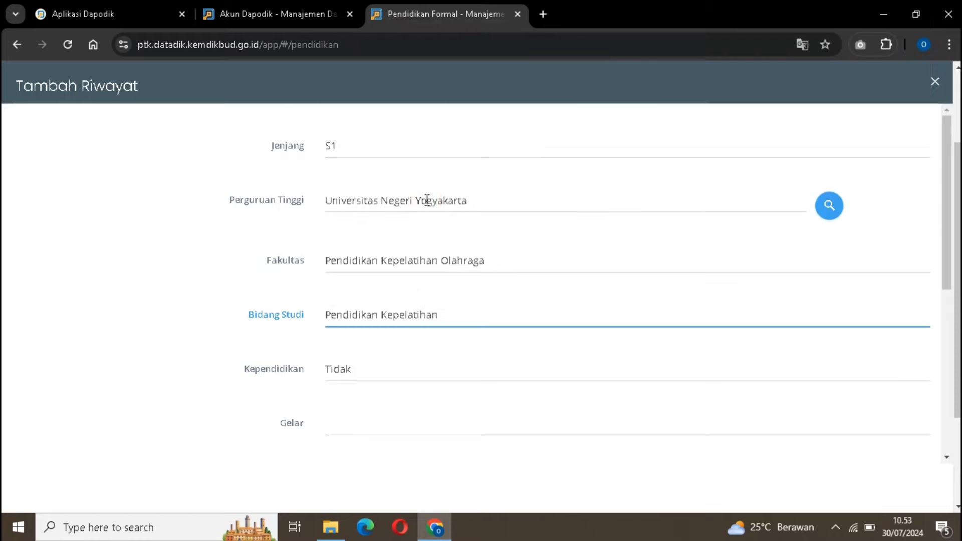
click(350, 371)
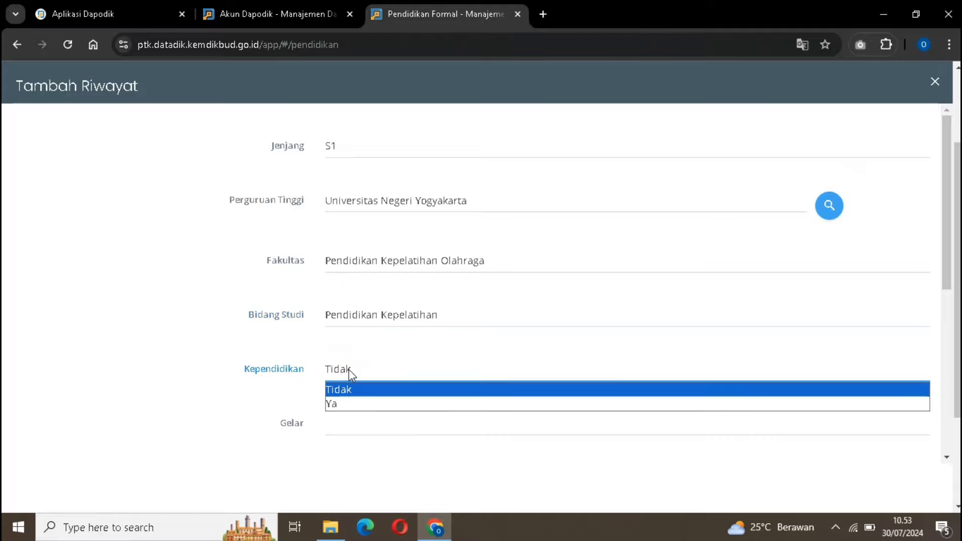
click(339, 407)
click(328, 436)
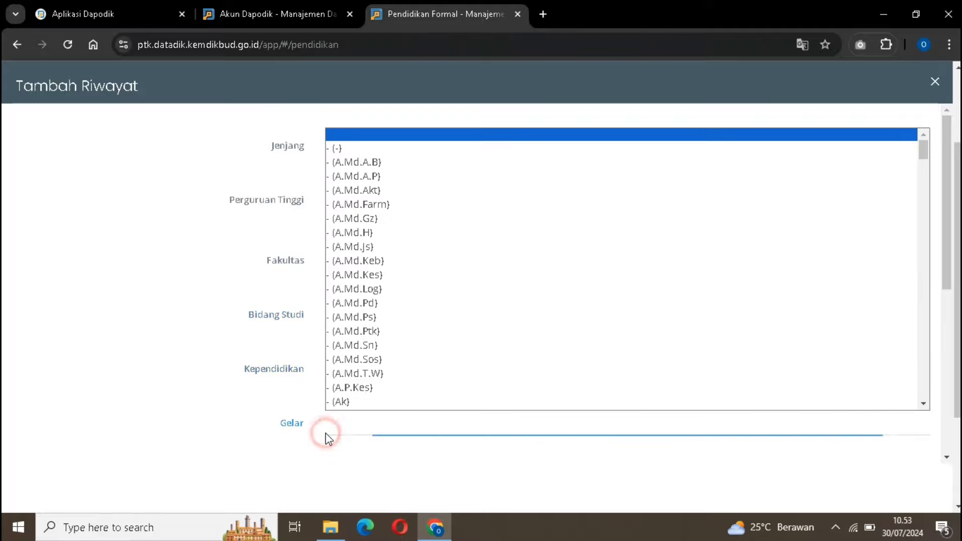
drag(923, 137, 923, 389)
scroll(804, 348, up, 3)
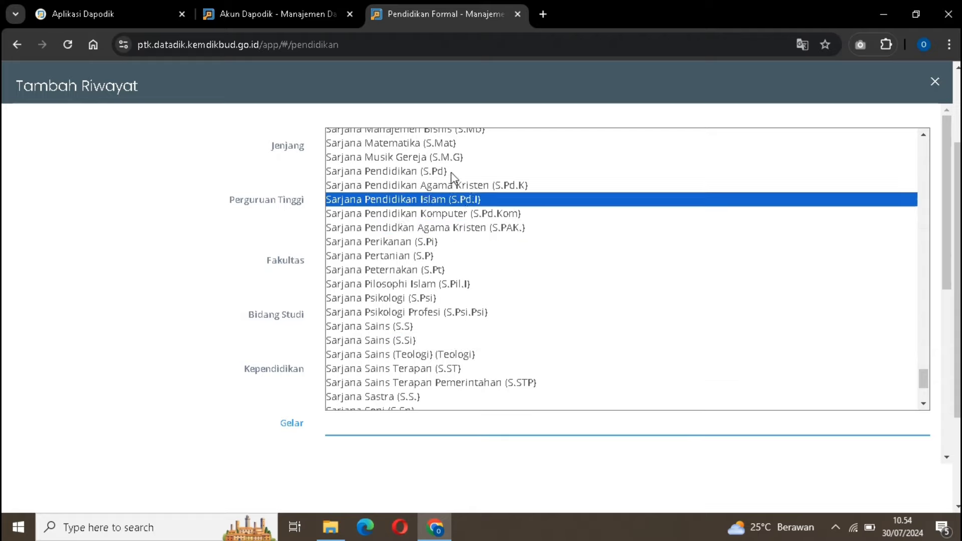
click(407, 174)
Enter entry year 2017, graduation year 2022, still studying Tidak, and the grade average.
drag(947, 142, 952, 306)
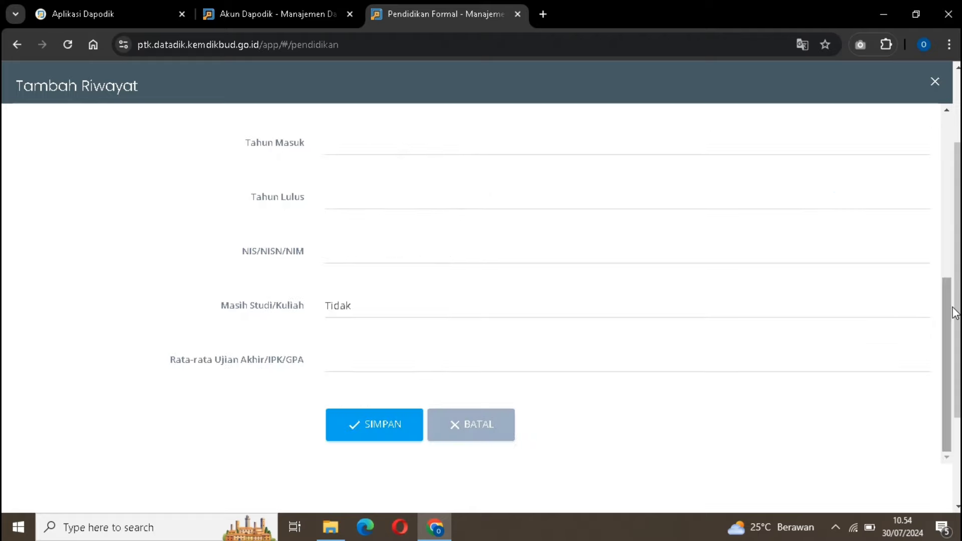
click(494, 142)
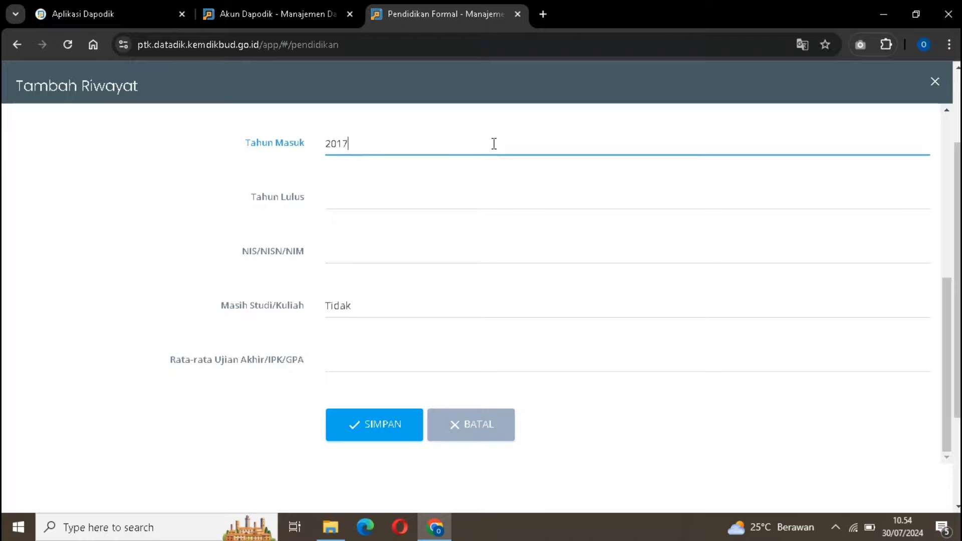
click(363, 199)
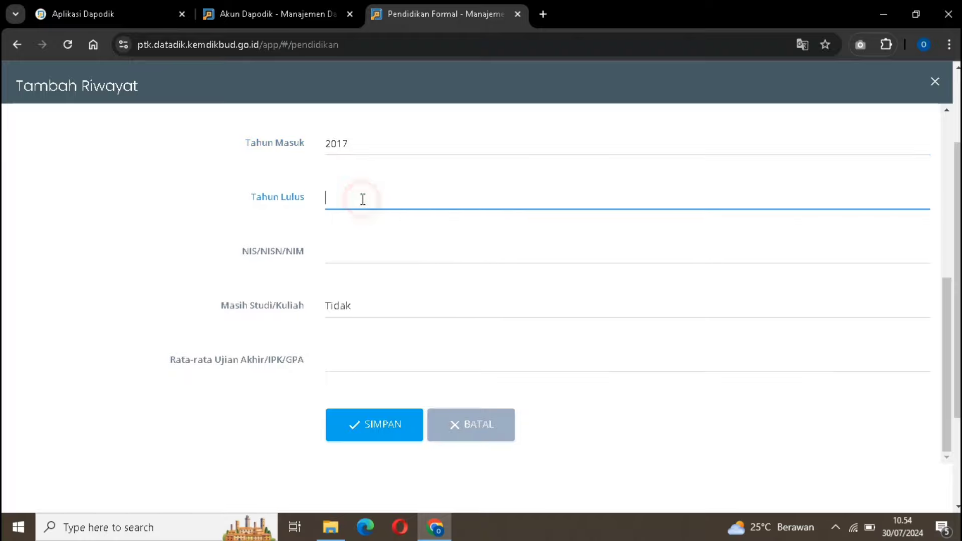
text(2022)
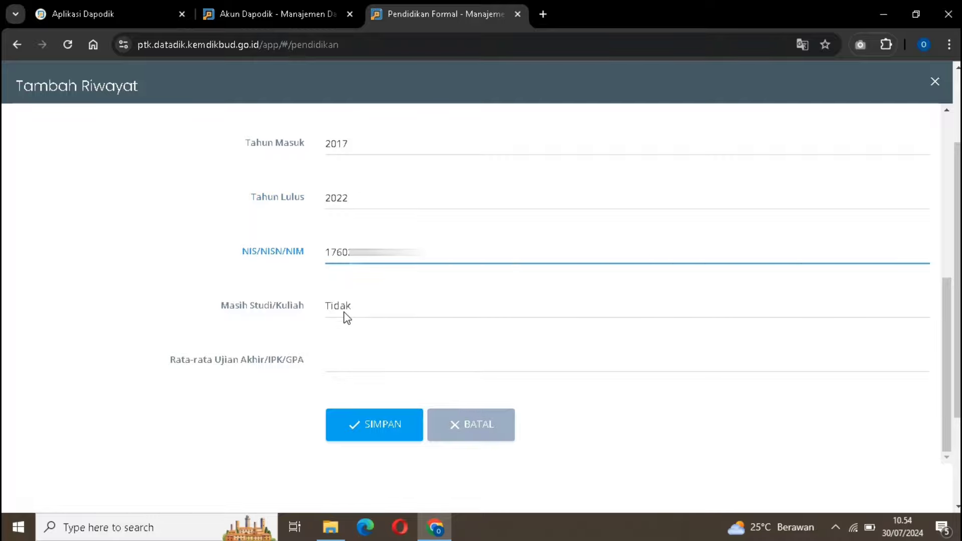
click(344, 312)
click(344, 326)
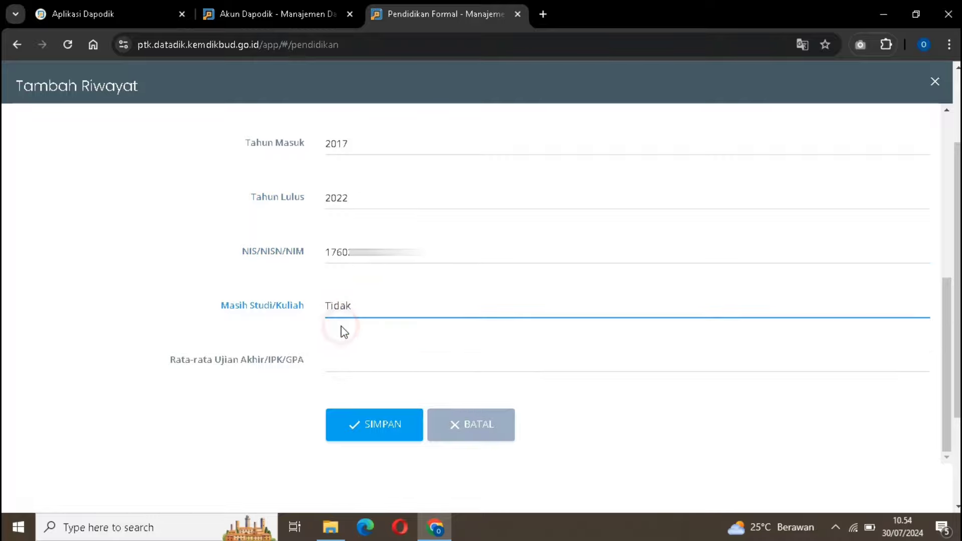
click(329, 366)
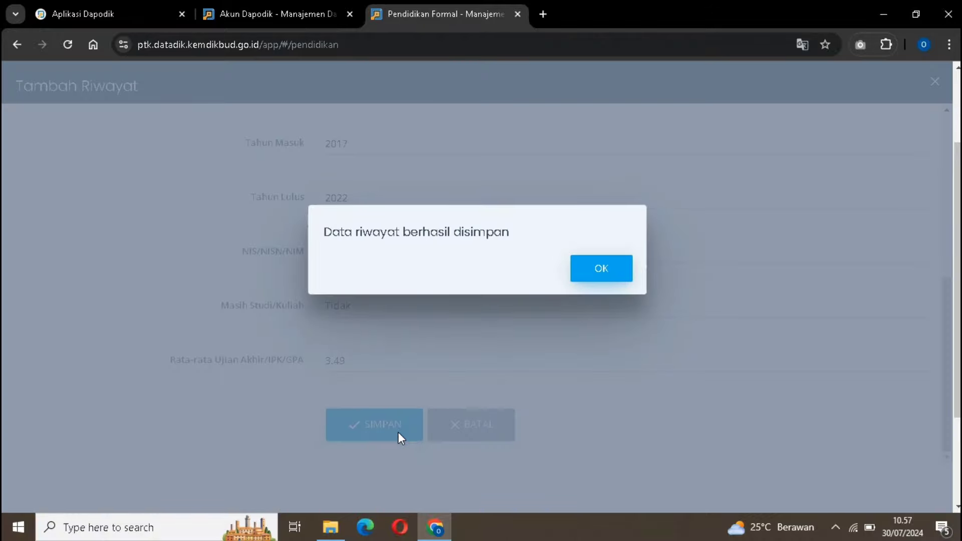
Confirm the save and check the new S1 row among the four history entries.
click(602, 271)
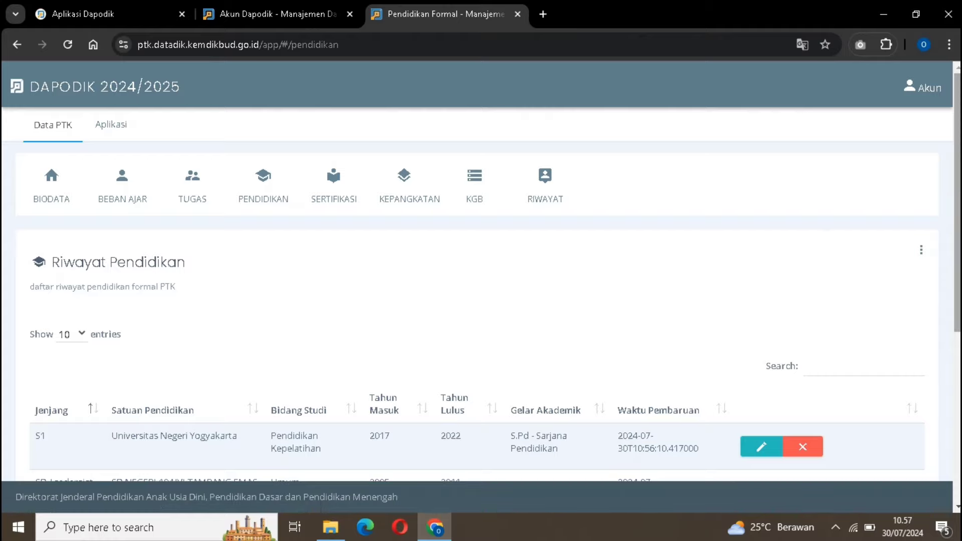
scroll(957, 201, down, 2)
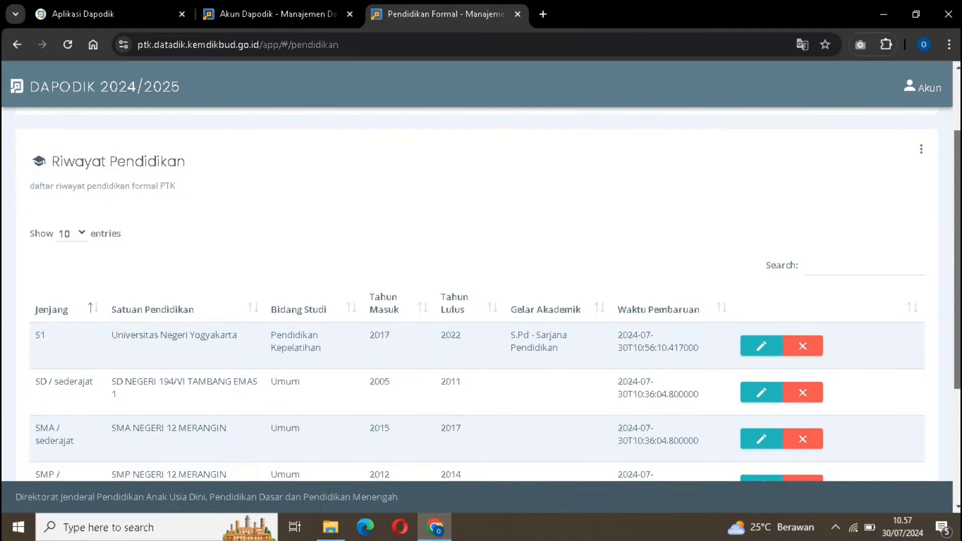
scroll(957, 250, down, 2)
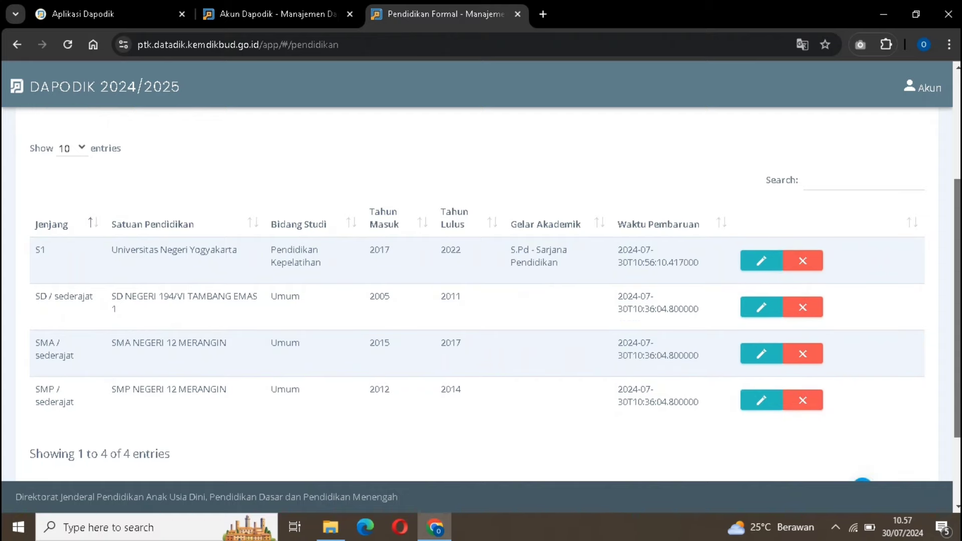
scroll(958, 301, down, 1)
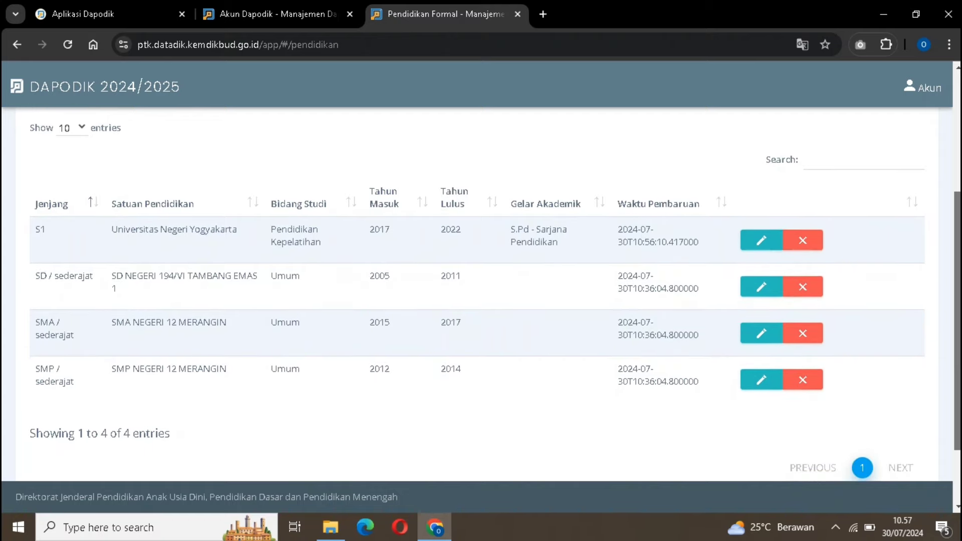
scroll(481, 301, up, 2)
scroll(481, 300, down, 1)
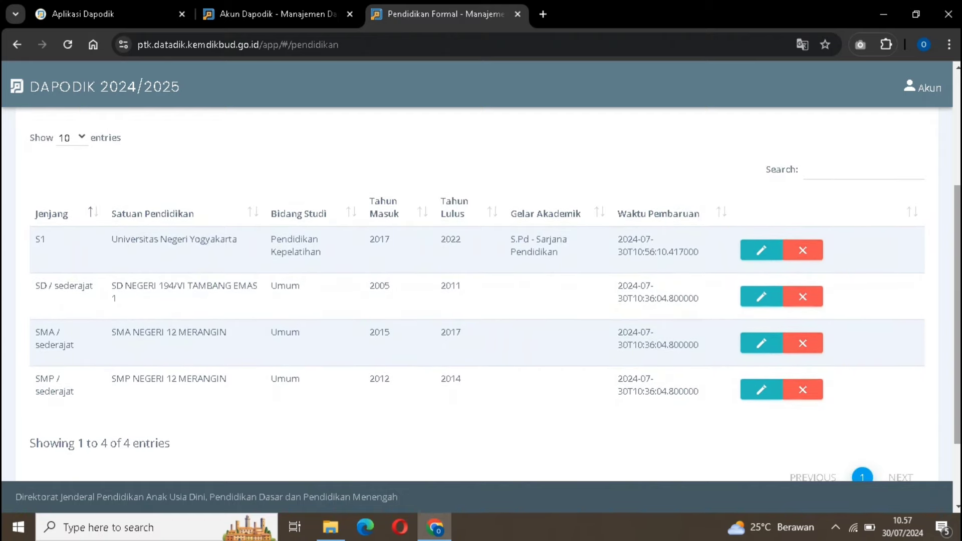
In Aplikasi Dapodik, validate Rwy.Pendidikan Formal using the school registration code.
click(111, 10)
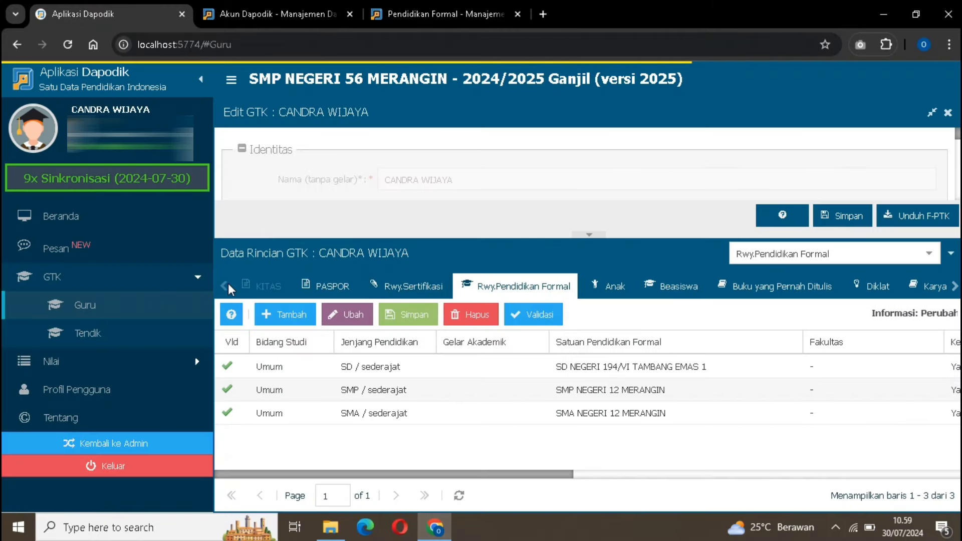
click(162, 444)
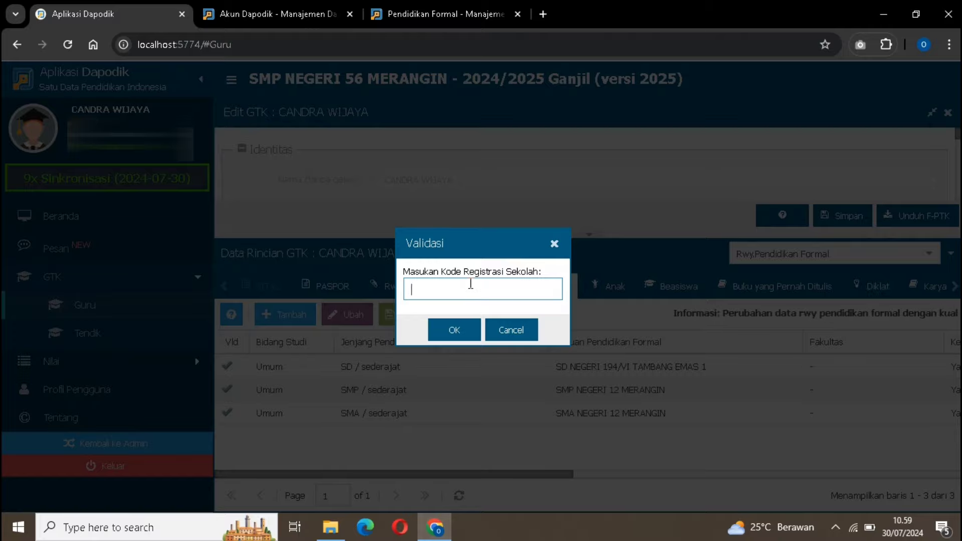
text(3Q)
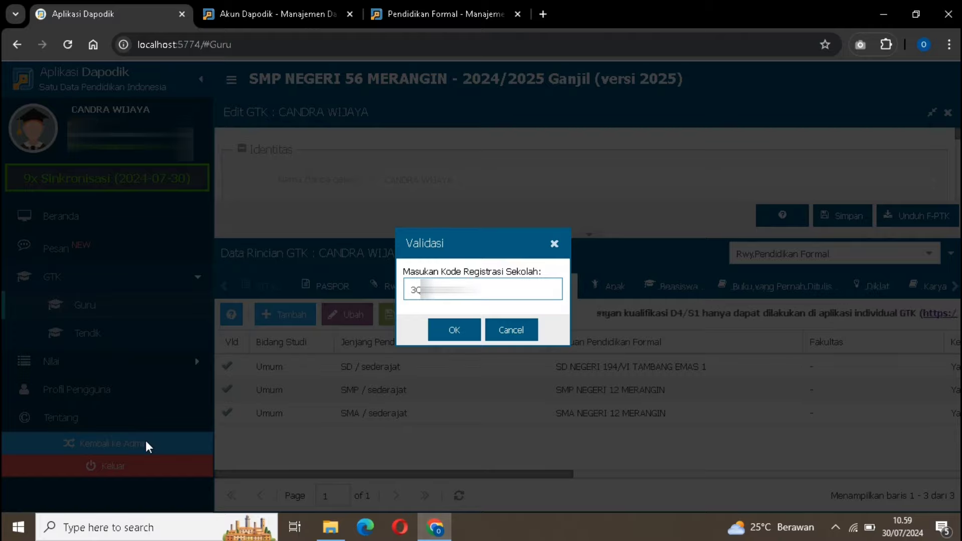
click(441, 327)
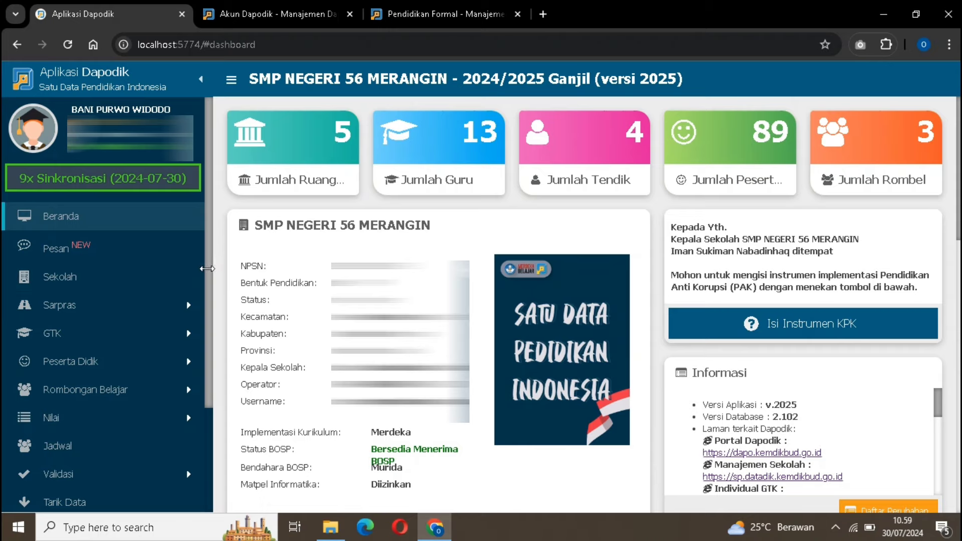
Run Validasi Lokal across every data tab, from facilities through reference data.
scroll(207, 306, down, 1)
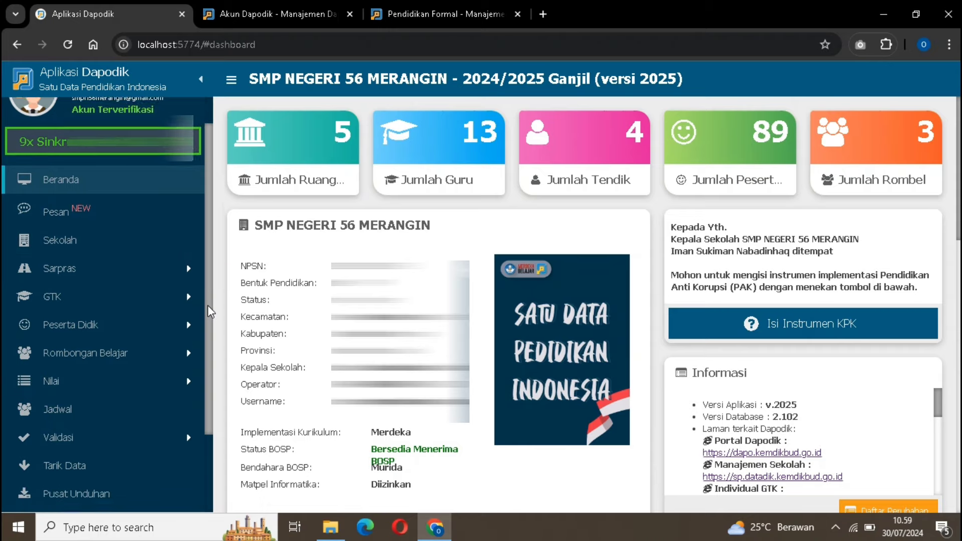
click(100, 430)
click(96, 454)
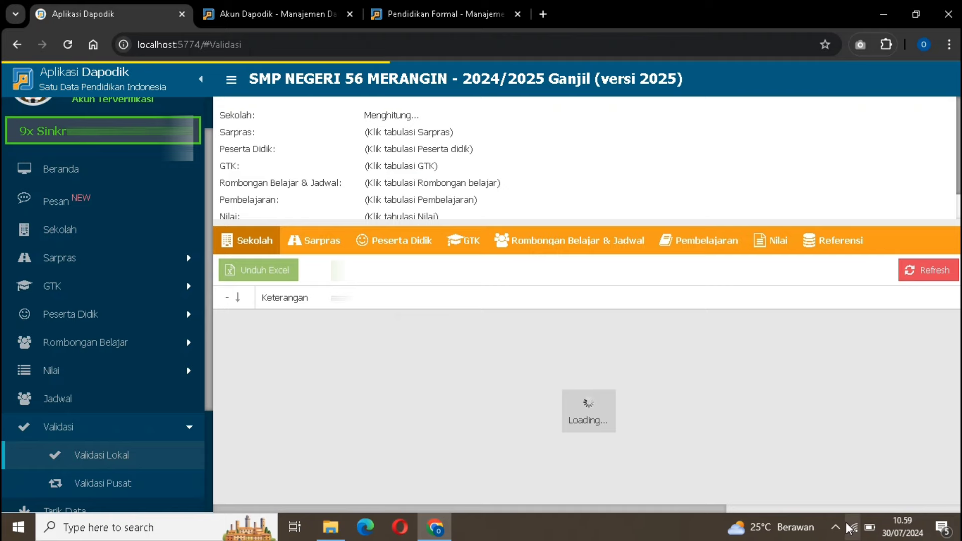
click(338, 249)
click(391, 245)
click(462, 243)
click(562, 242)
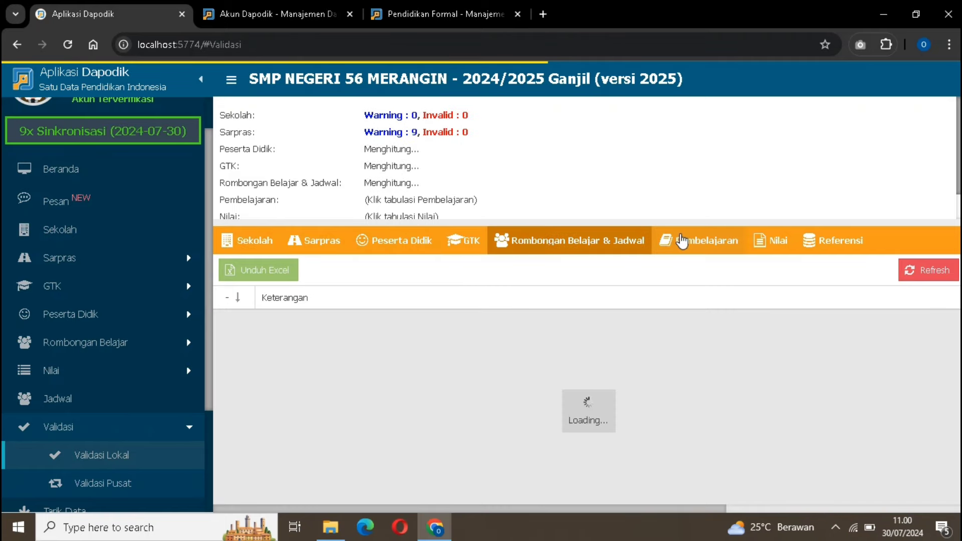
click(687, 241)
click(770, 239)
click(807, 237)
drag(798, 223, 797, 241)
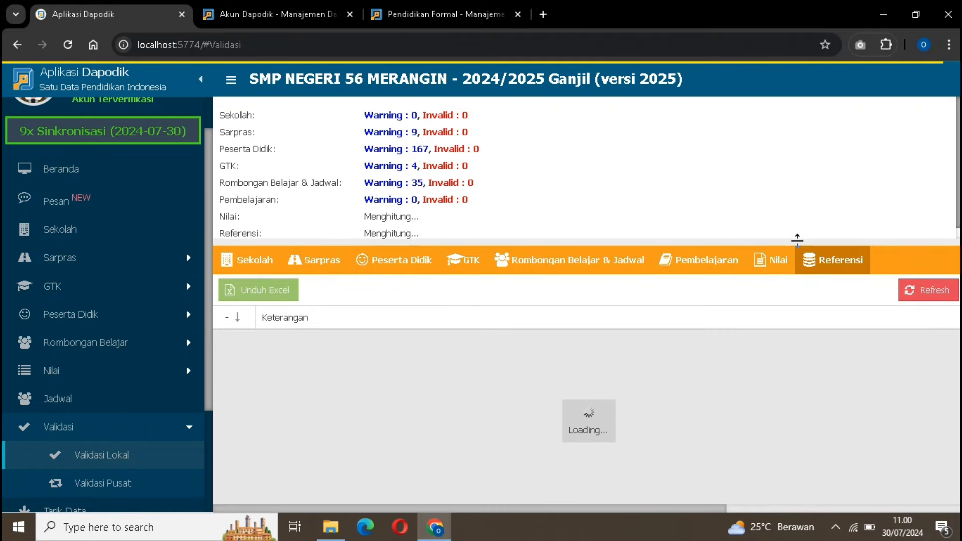
scroll(191, 436, down, 2)
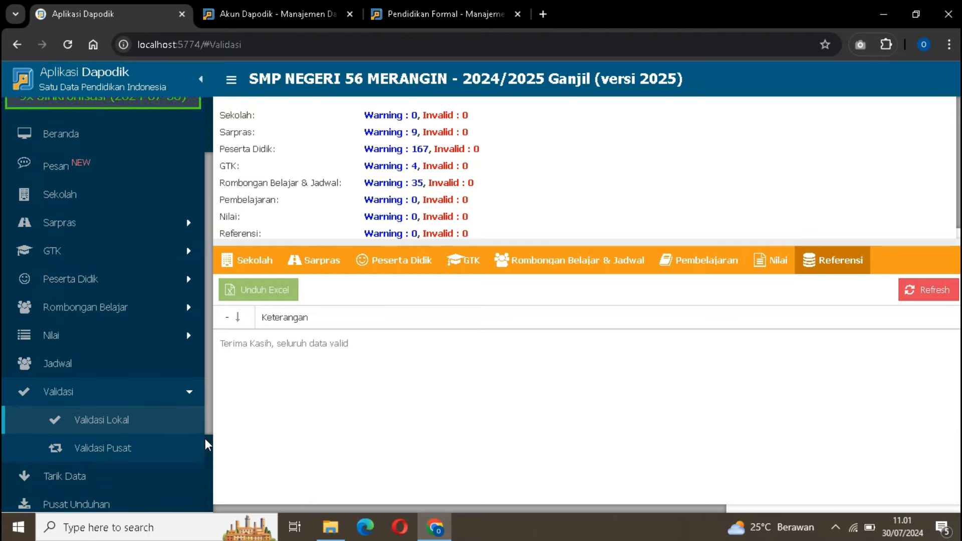
Run Tarik Data, answering Ya, and review the 6 pulled changes including RWY PEND FORMAL.
click(151, 417)
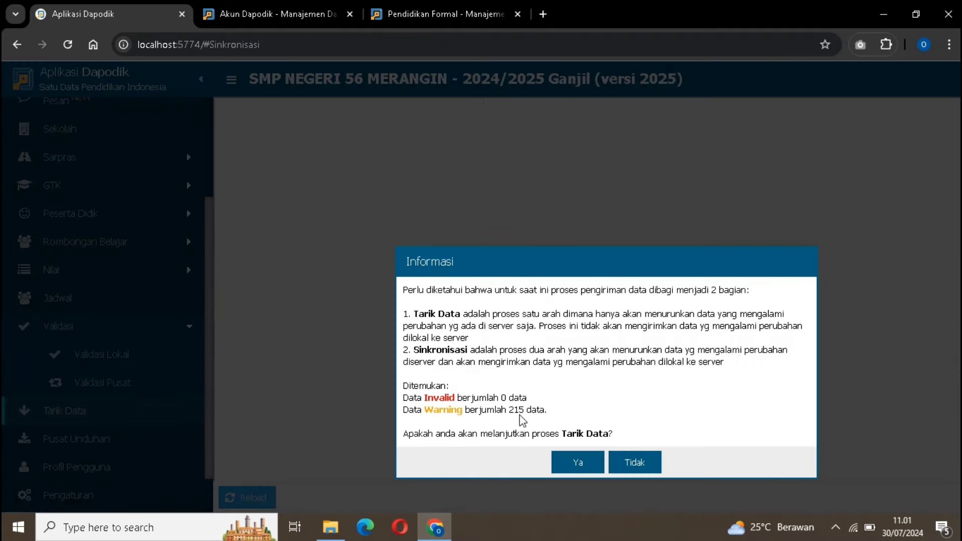
click(576, 461)
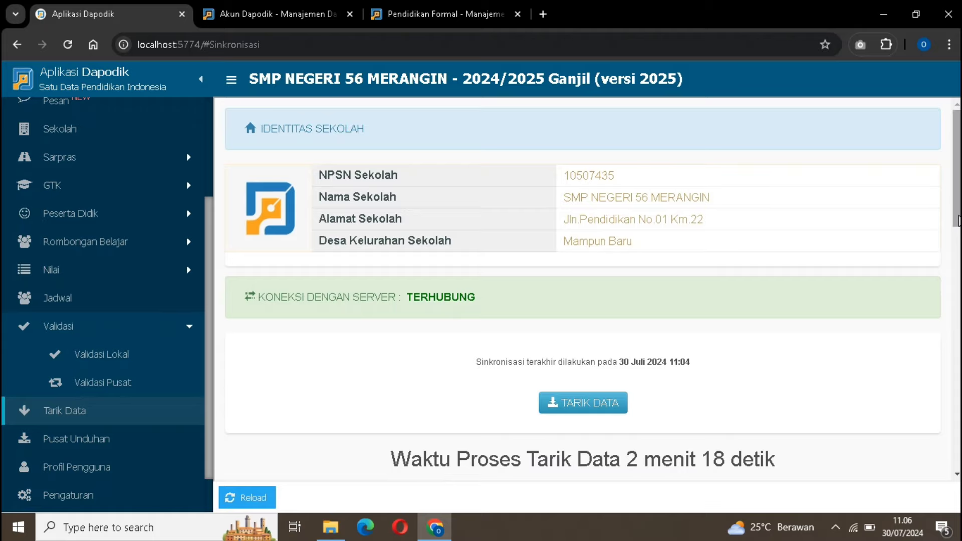
scroll(587, 288, down, 7)
scroll(587, 288, down, 6)
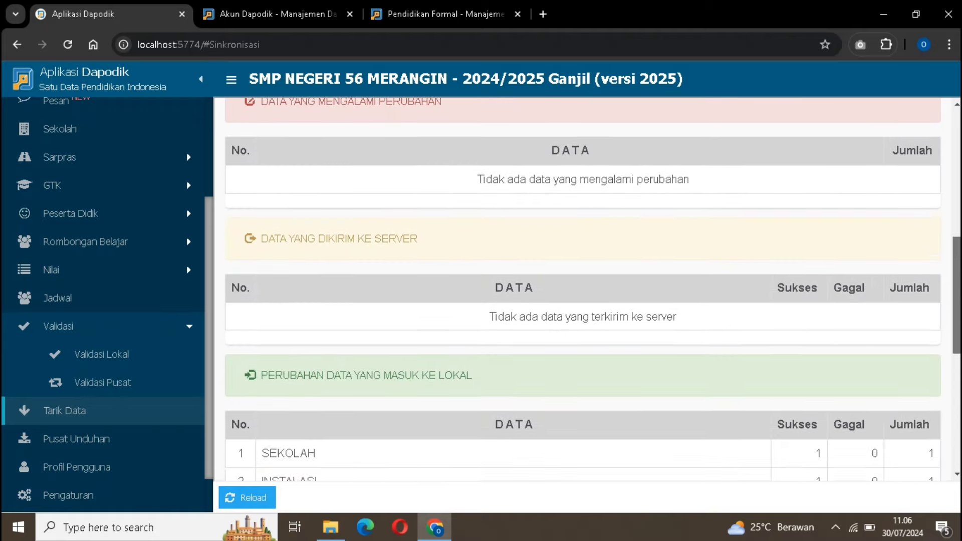
scroll(690, 348, down, 2)
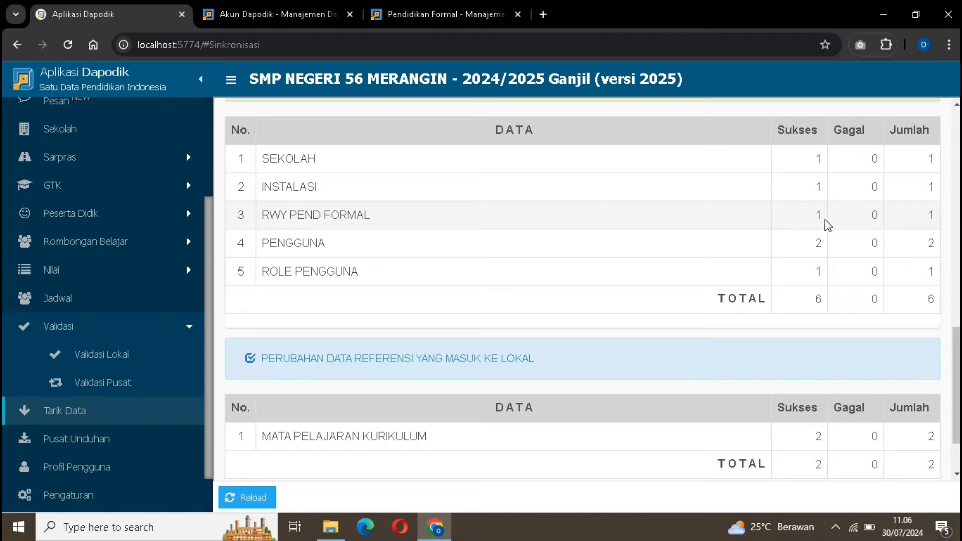
click(189, 331)
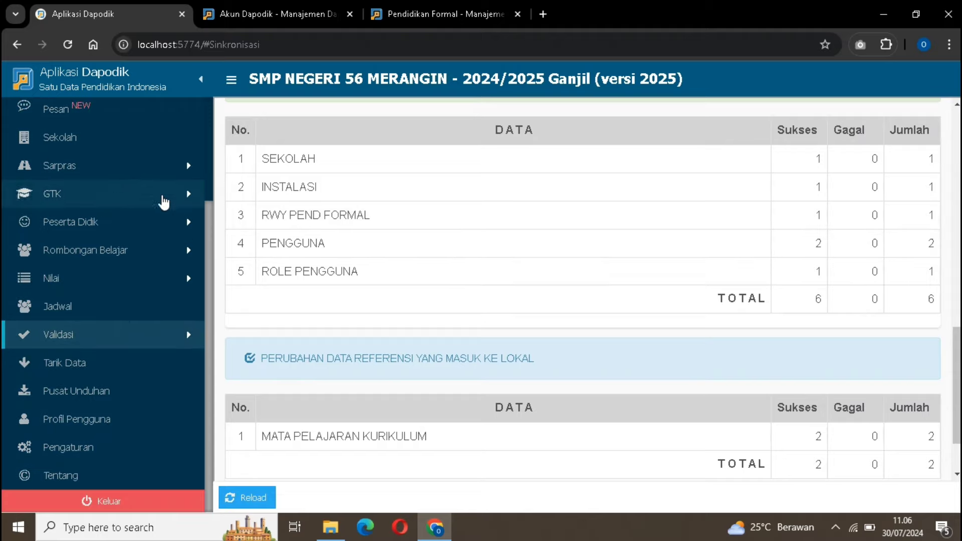
click(137, 193)
Open the teacher under GTK > Guru and view four Rwy.Pendidikan Formal rows, SD through S1.
click(114, 224)
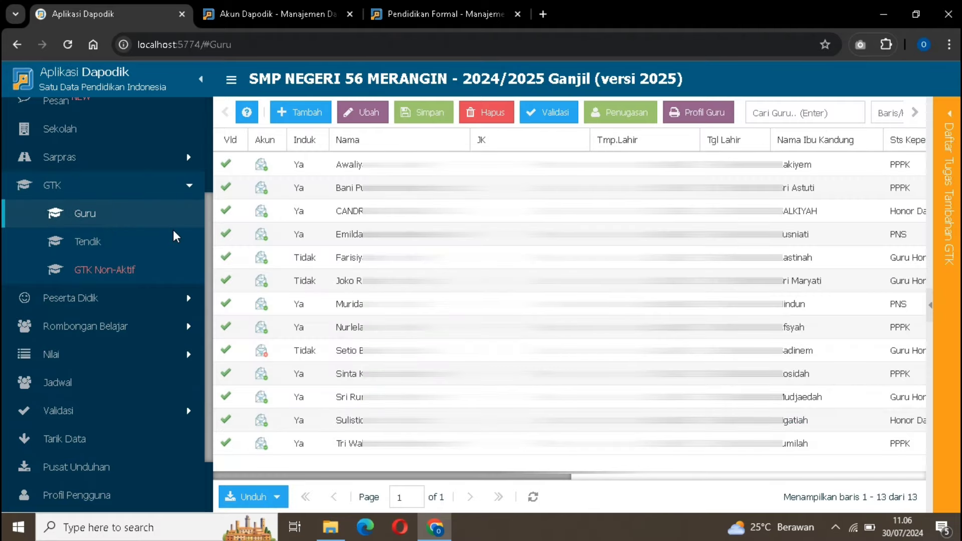
click(349, 212)
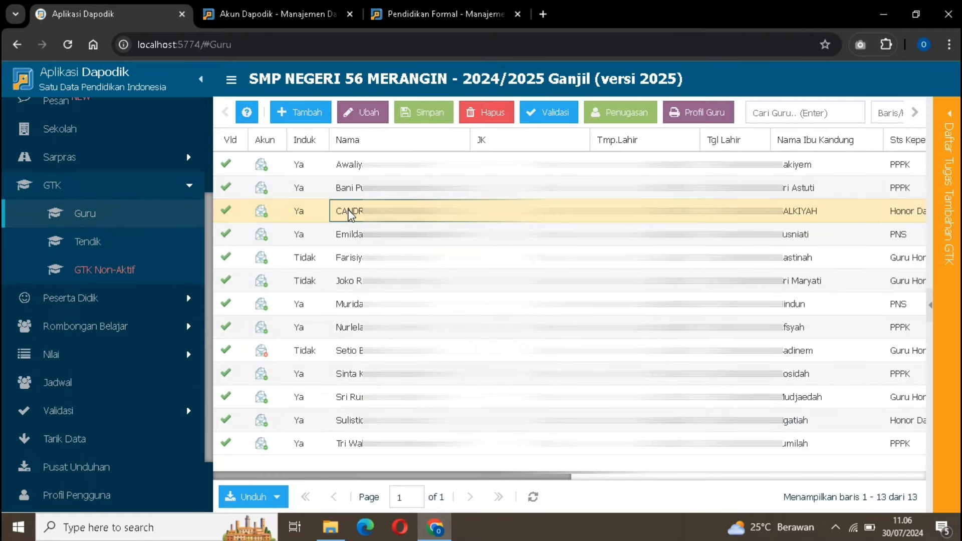
click(353, 119)
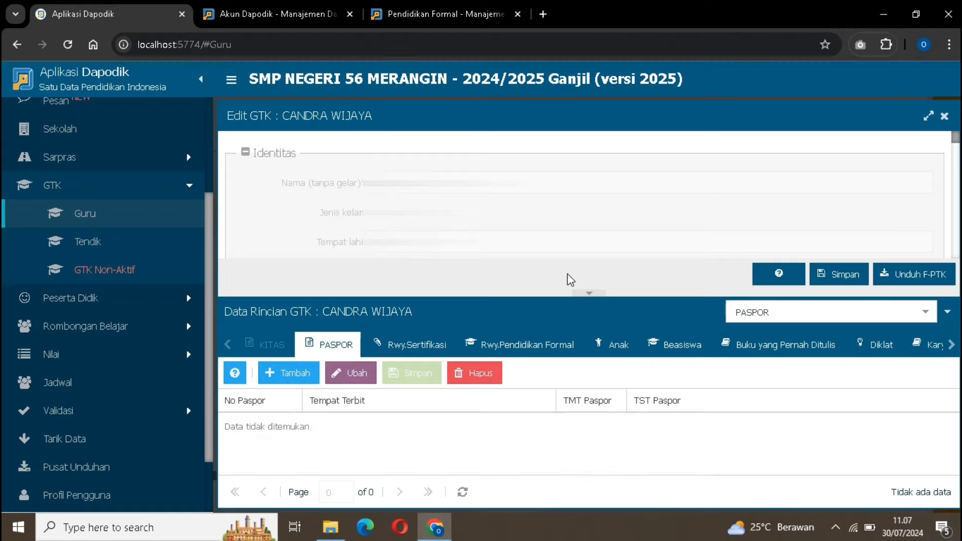
click(511, 350)
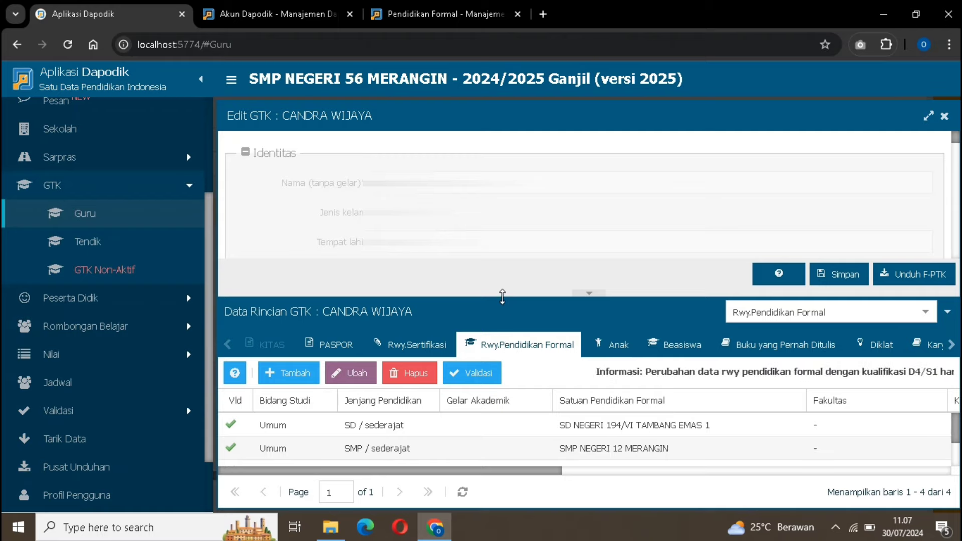
drag(502, 295, 501, 216)
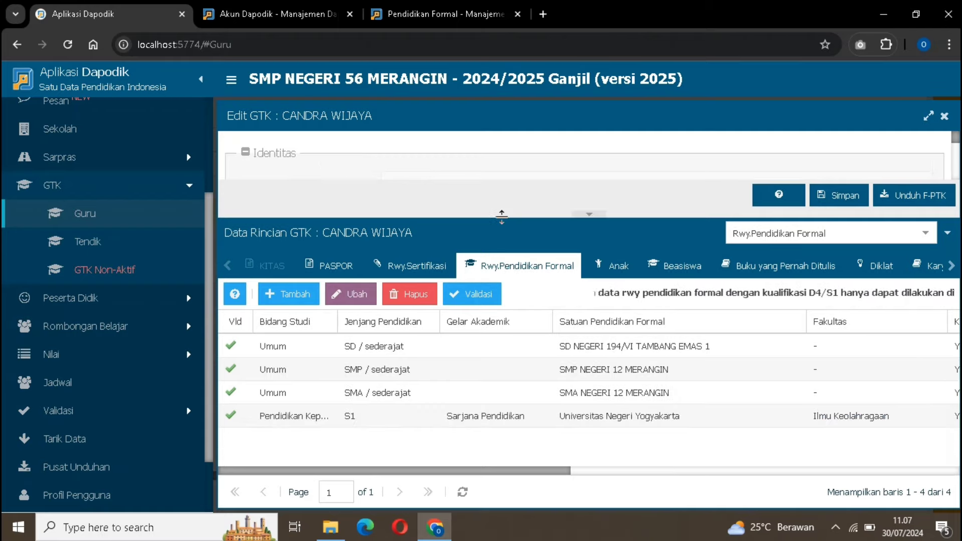
click(452, 418)
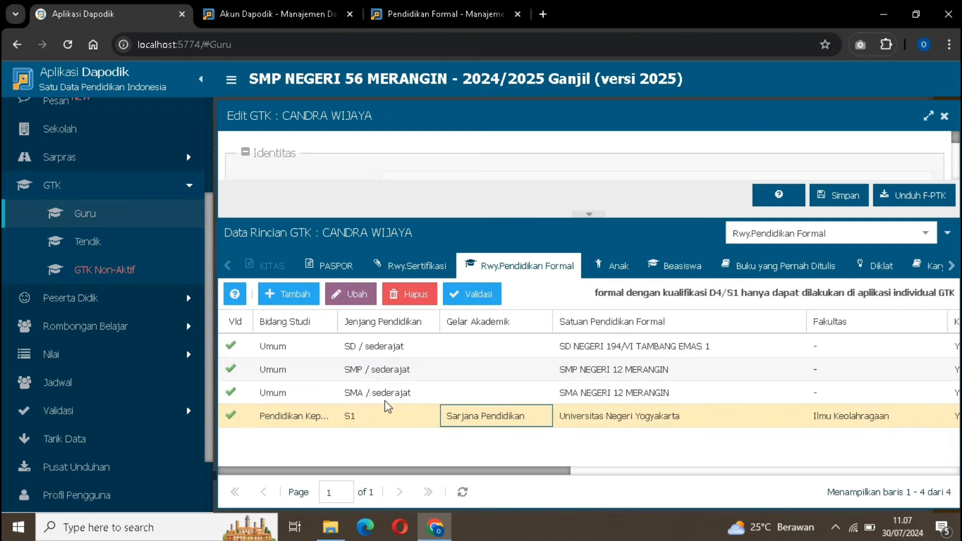